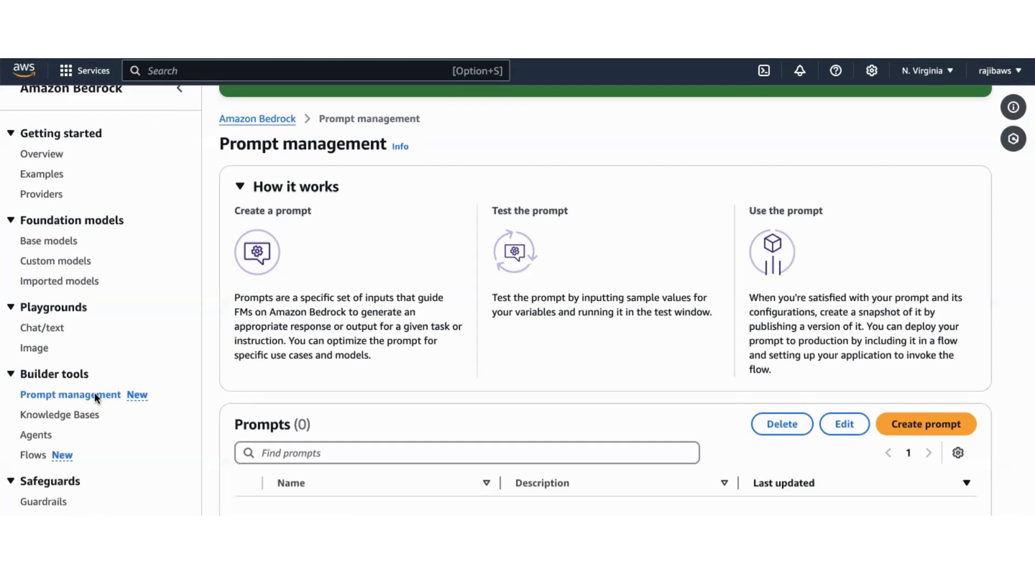
Step: Start a new prompt in Prompt management and name it chain_of_thought
scroll(414, 385, down, 3)
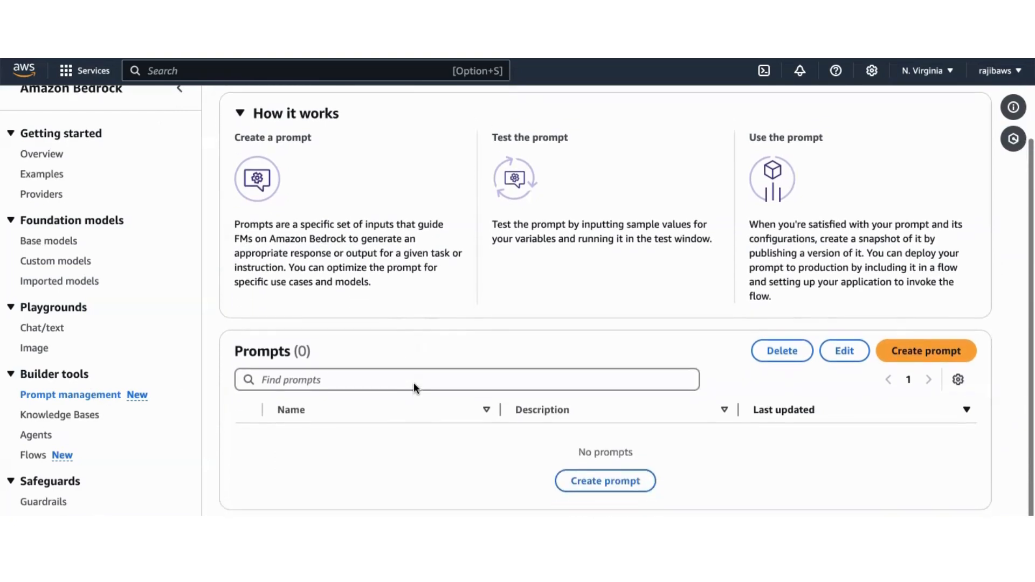
scroll(414, 383, up, 2)
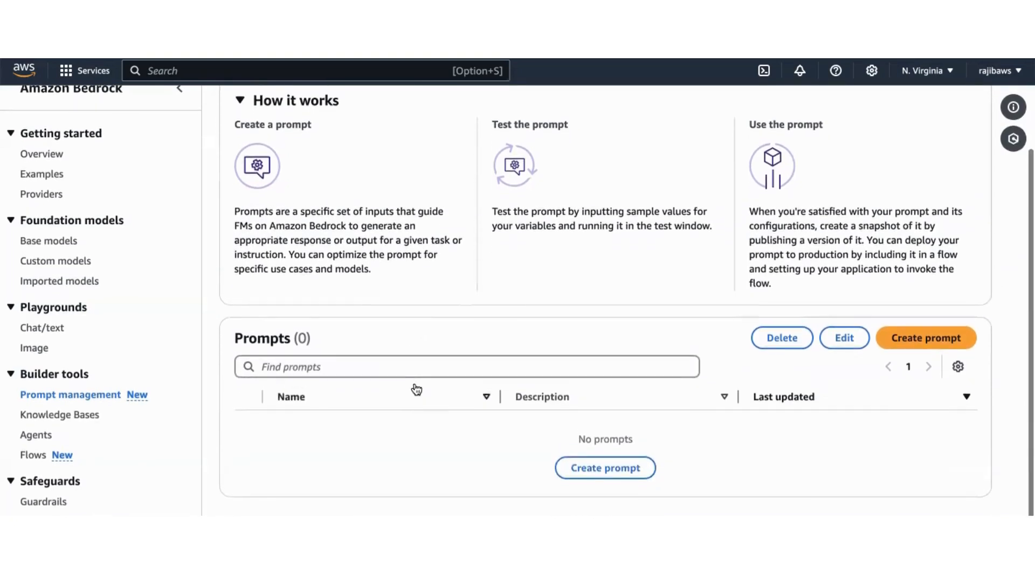
scroll(417, 388, up, 1)
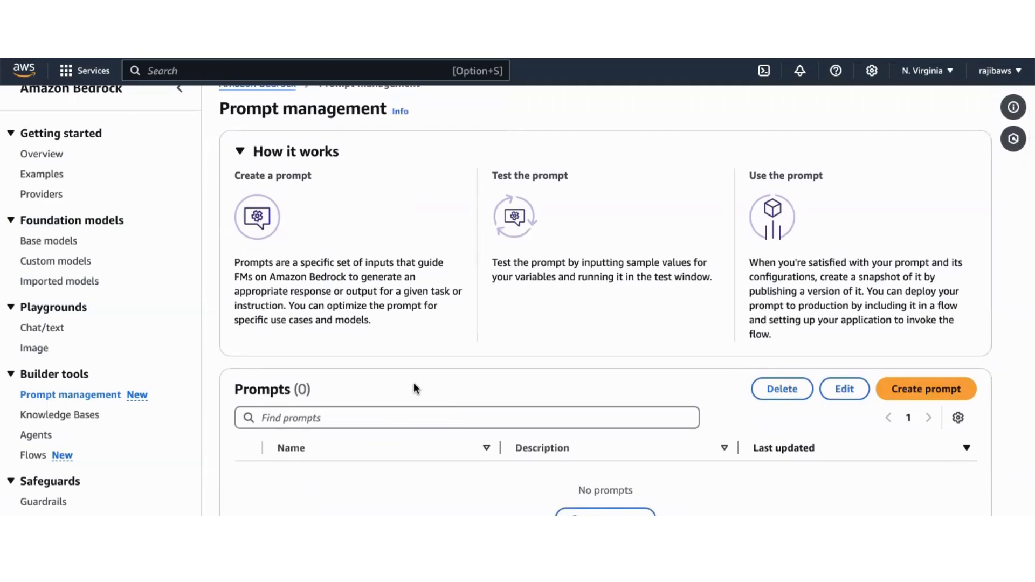
scroll(413, 386, down, 1)
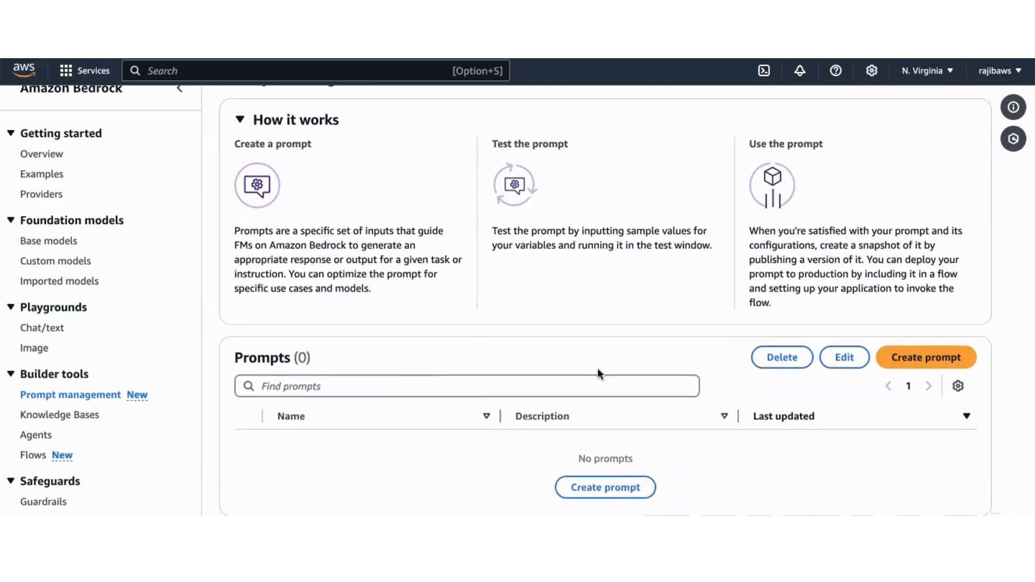
click(933, 360)
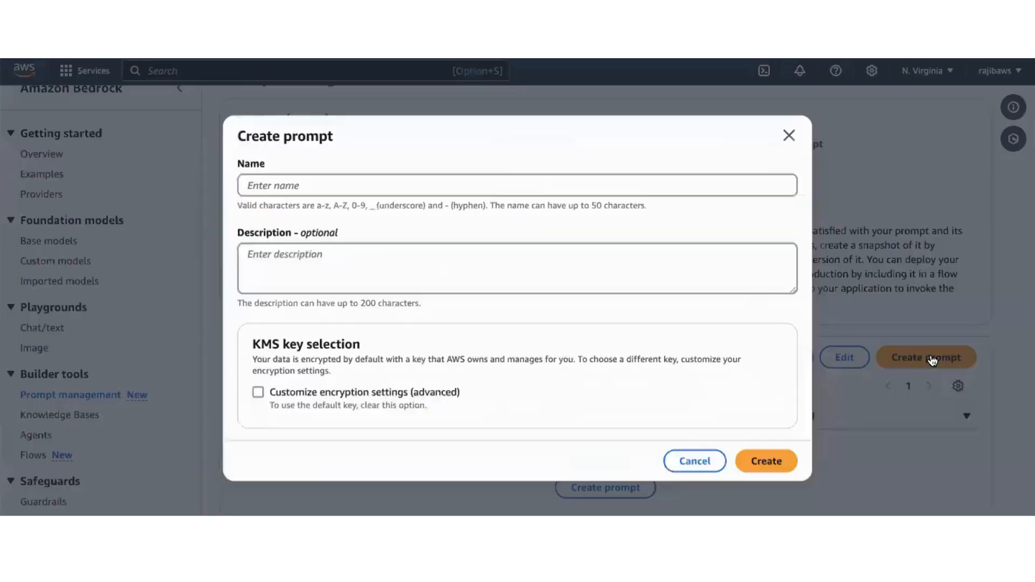
click(355, 187)
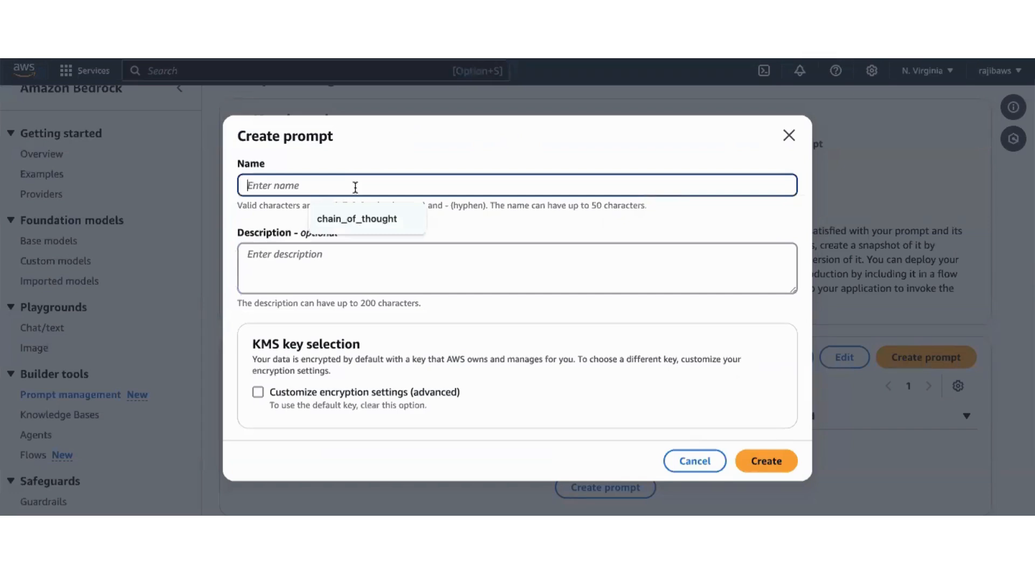
text(chain_of_thought)
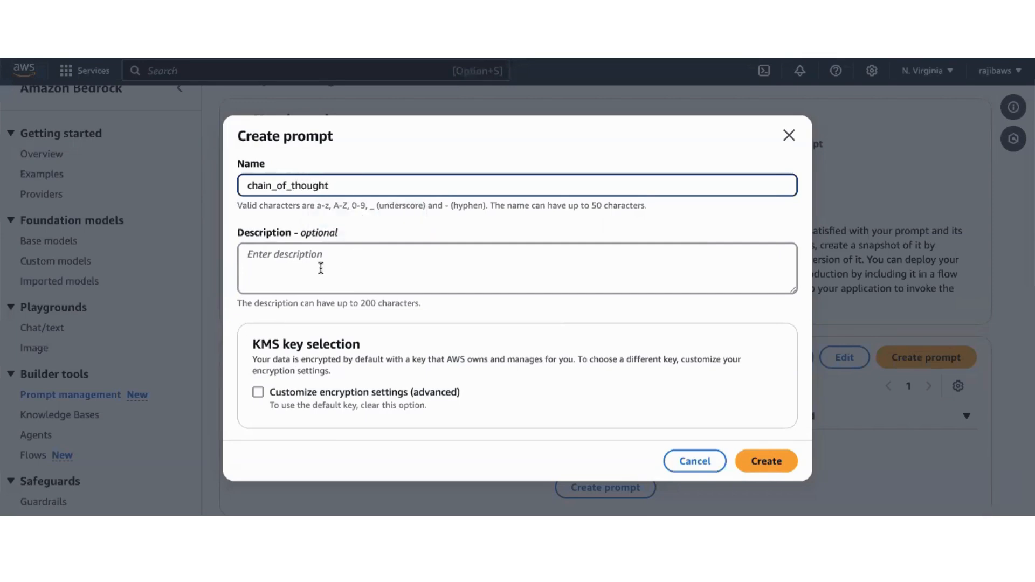
Step: Describe the prompt as "This prompt will be used to suggest an appropiate investement strategy" and create it with the default encryption
click(321, 269)
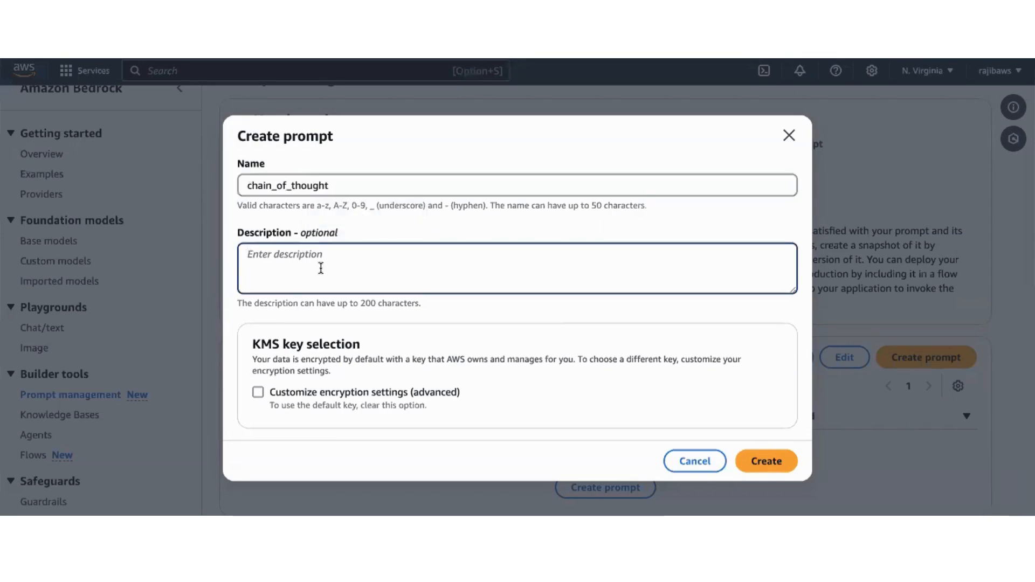
text(This prompt)
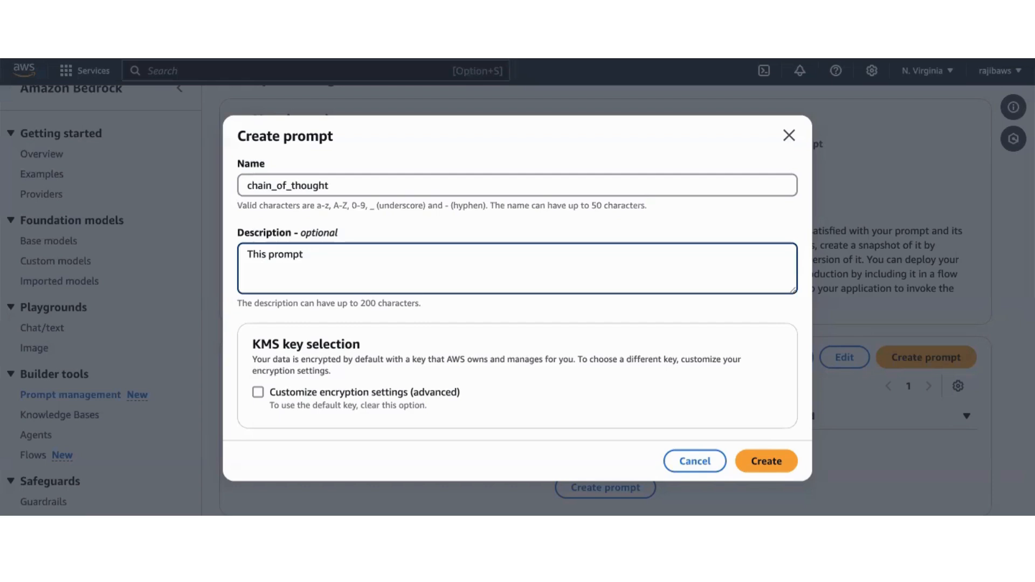
text(will be used to suggest an appropi)
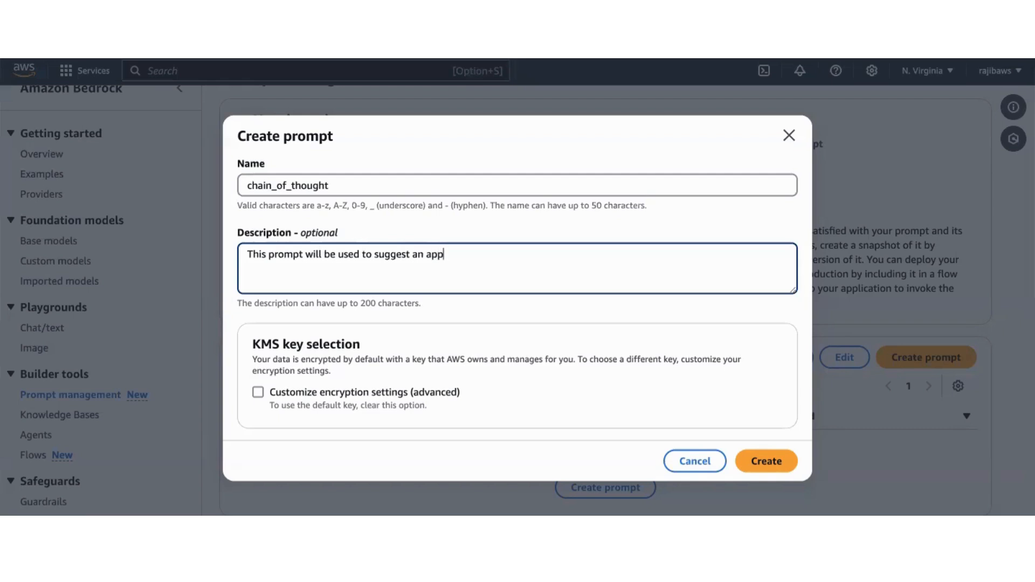
key(BackSpace)
text(ropiate investement strate)
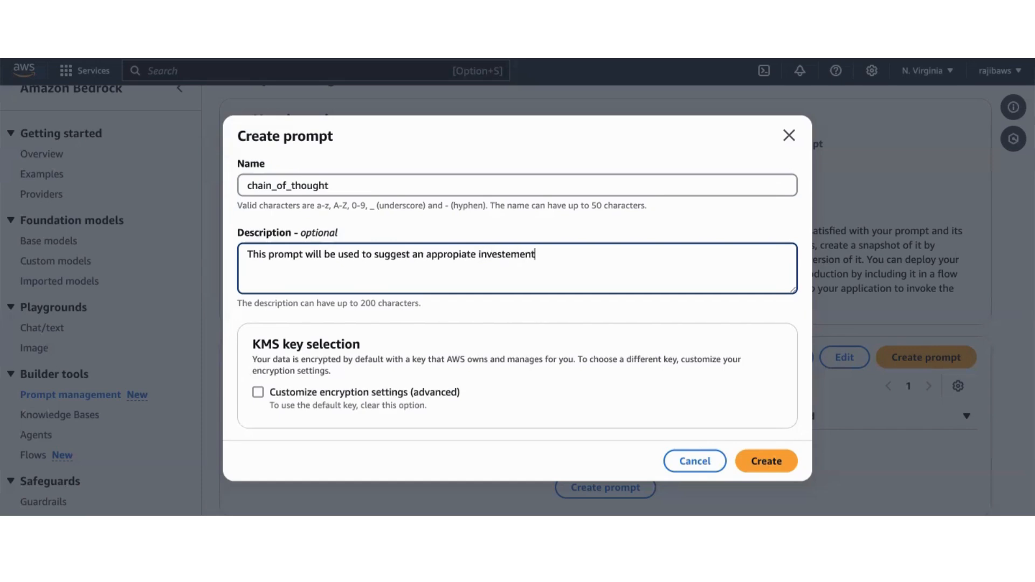
text(gy for a)
key(BackSpace)
key(BackSpace)
key(BackSpace)
key(BackSpace)
key(BackSpace)
key(BackSpace)
text(by)
key(BackSpace)
key(BackSpace)
key(BackSpace)
click(768, 462)
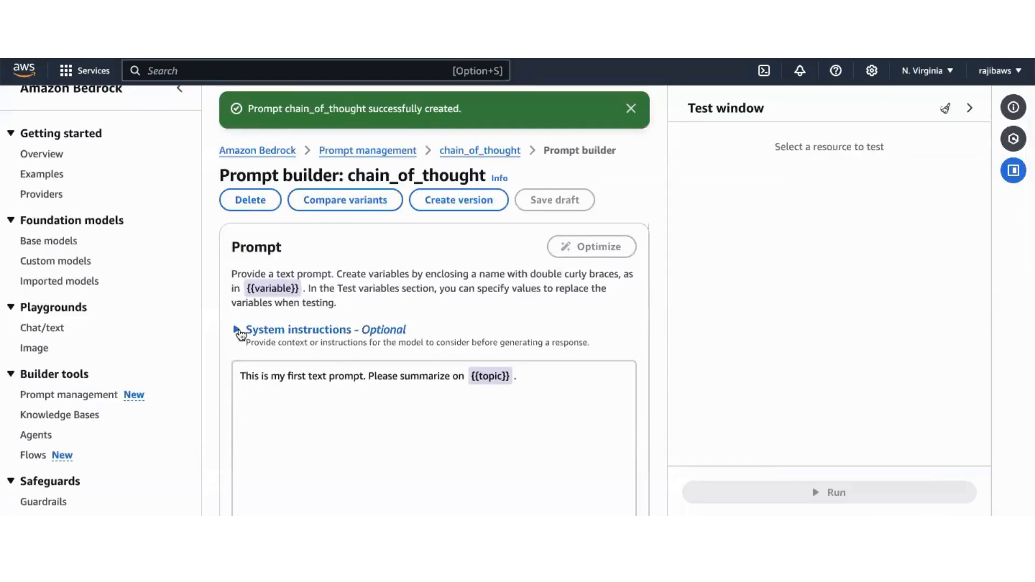
Step: Copy the financial advisor paragraph from ea.html in the text editor into the prompt's optional system instructions
click(238, 330)
scroll(407, 358, down, 2)
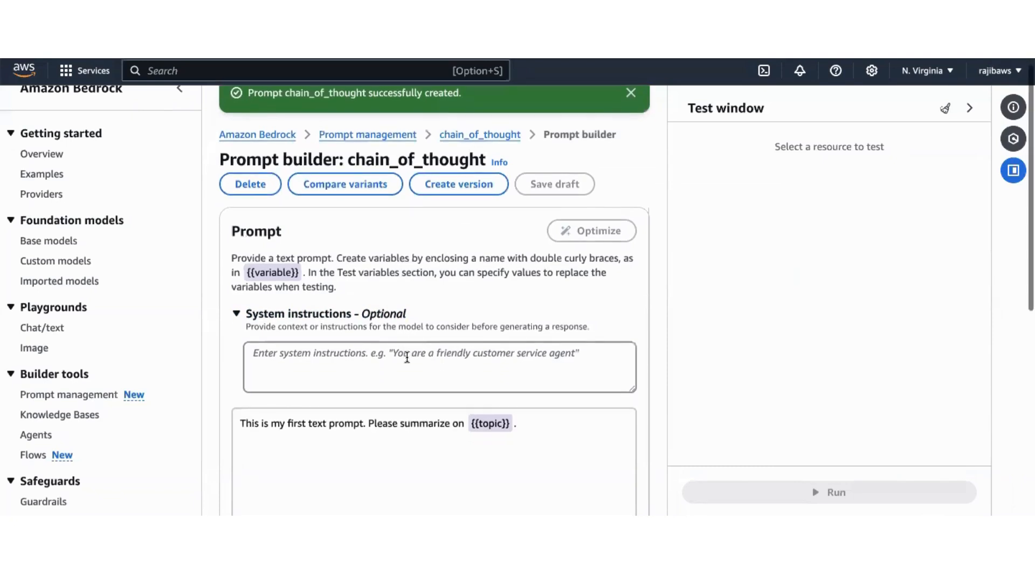
key(super+Tab)
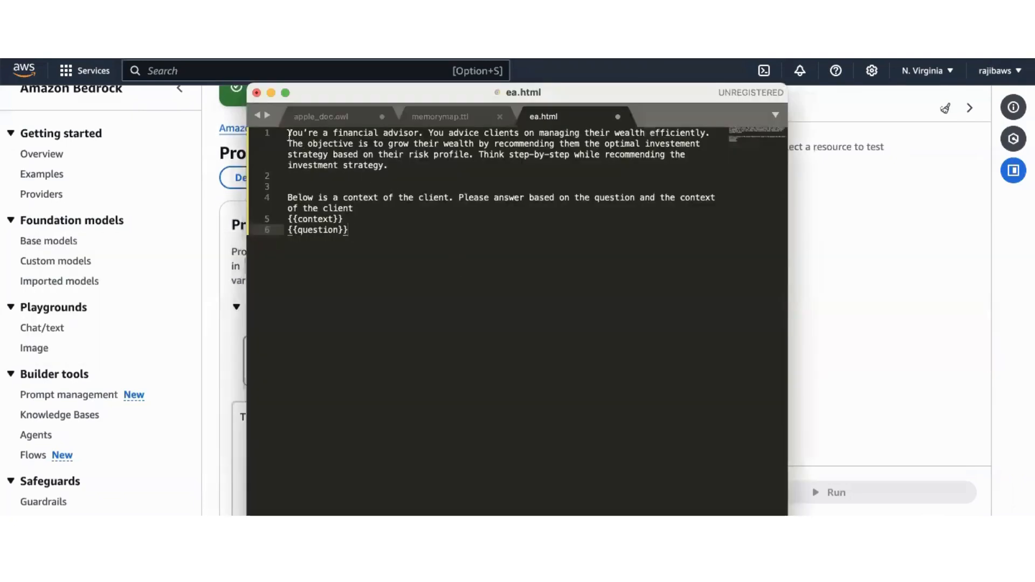
drag(289, 135, 683, 168)
key(super+c)
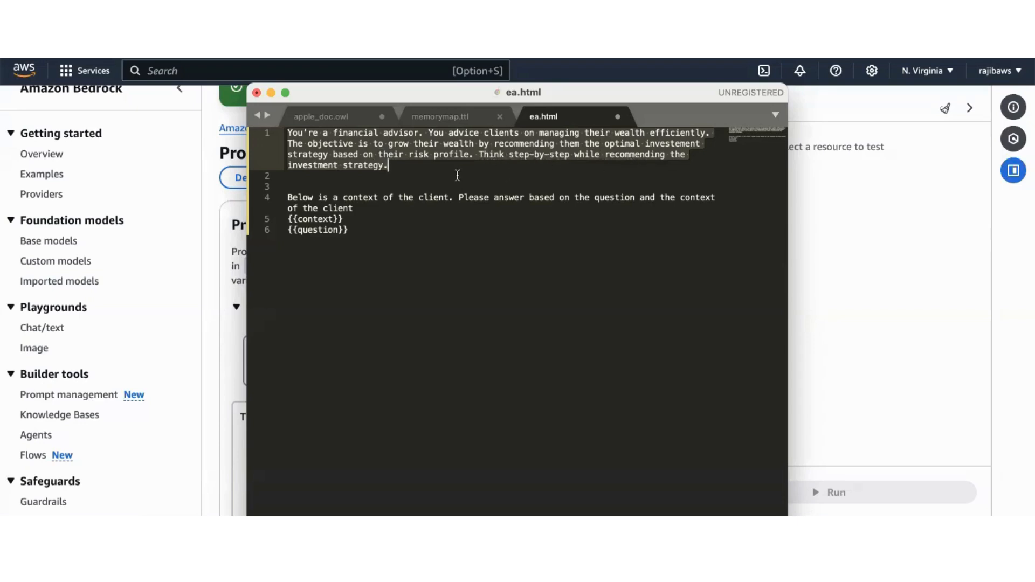
key(super+Tab)
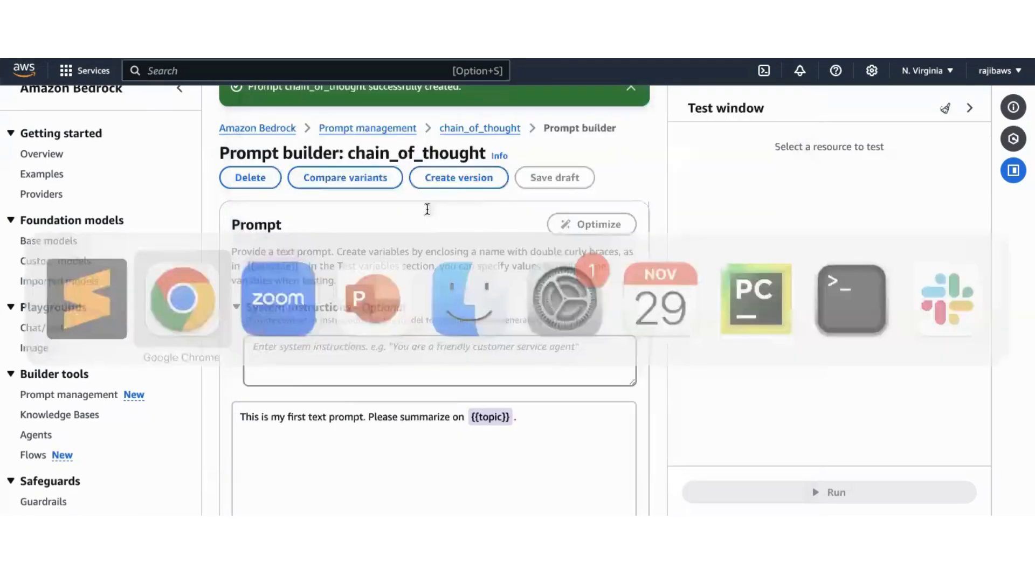
click(301, 363)
key(super+v)
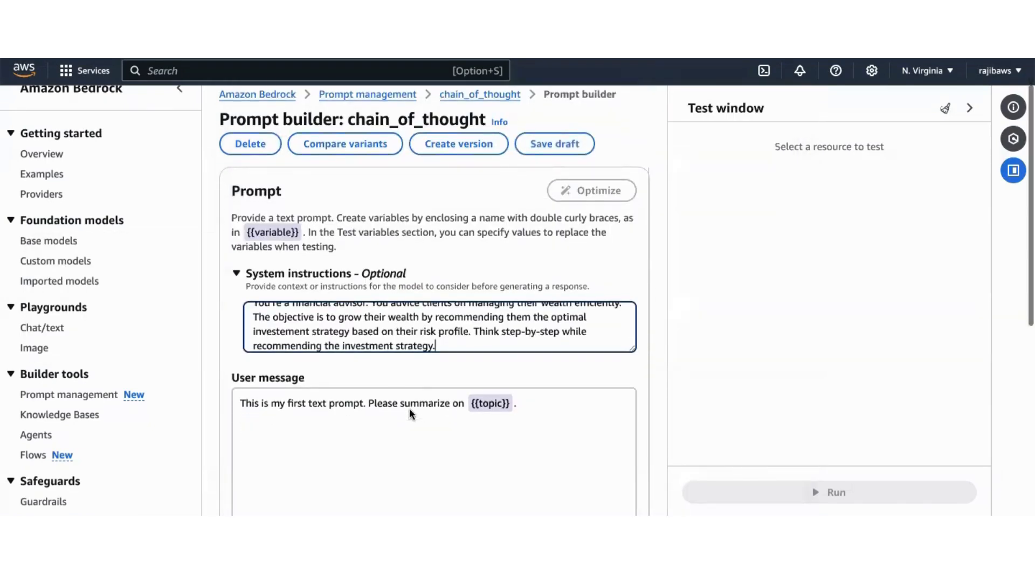
Step: Replace the sample user message with the client context text from ea.html, including the {{context}} and {{question}} variables
key(super+Tab)
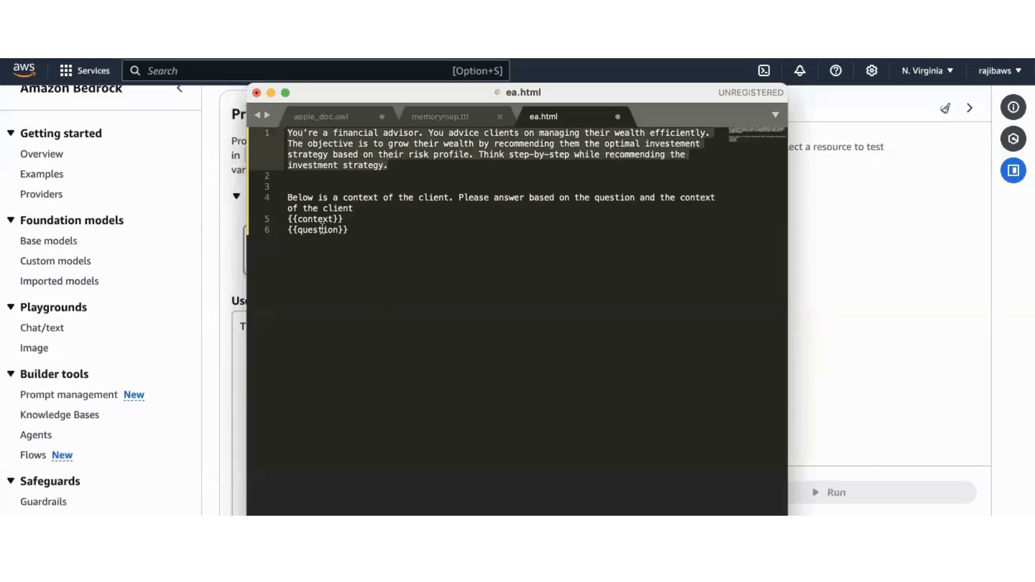
click(288, 197)
drag(288, 197, 638, 240)
key(super+c)
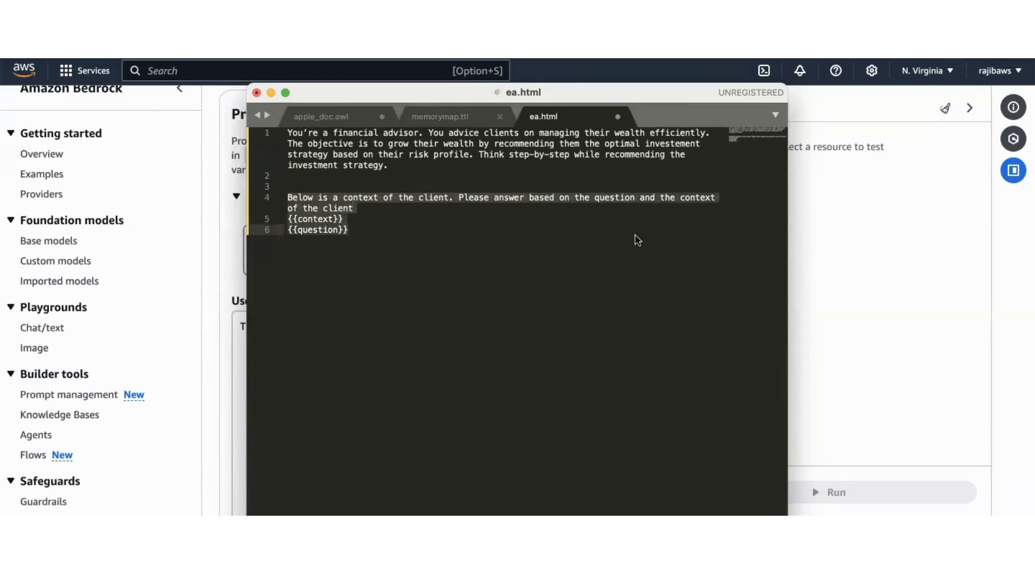
key(super+Tab)
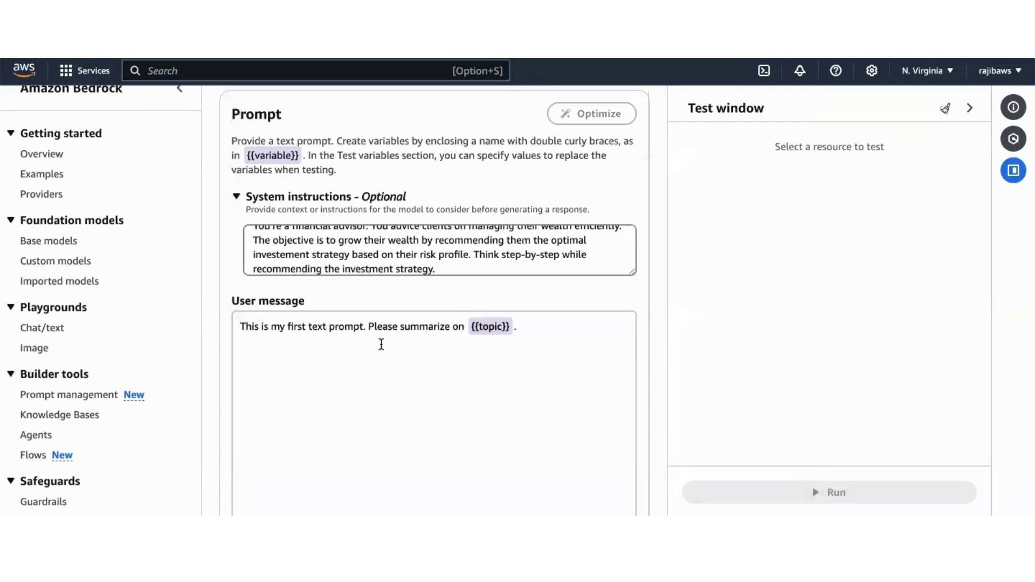
key(super+a)
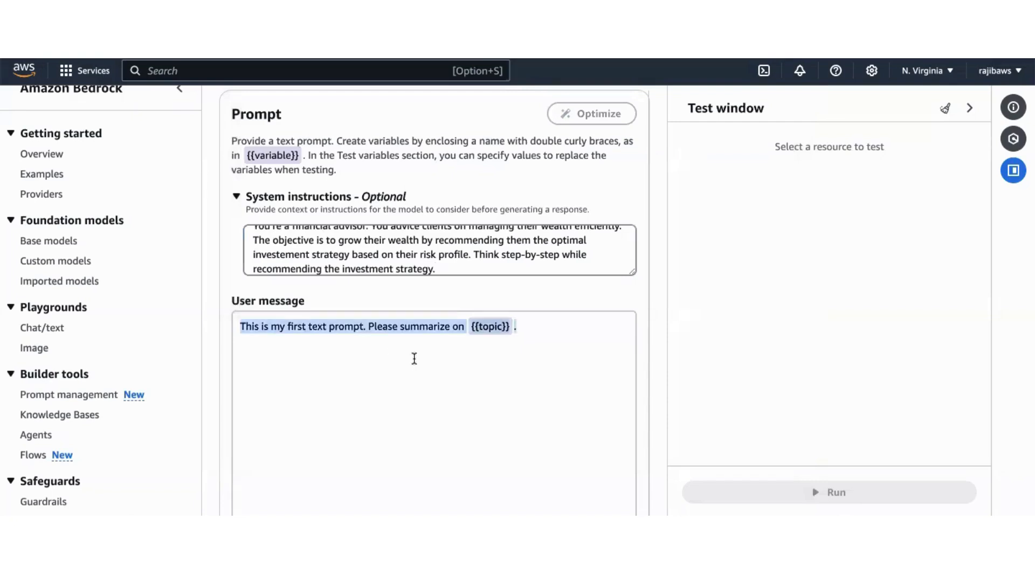
key(super+v)
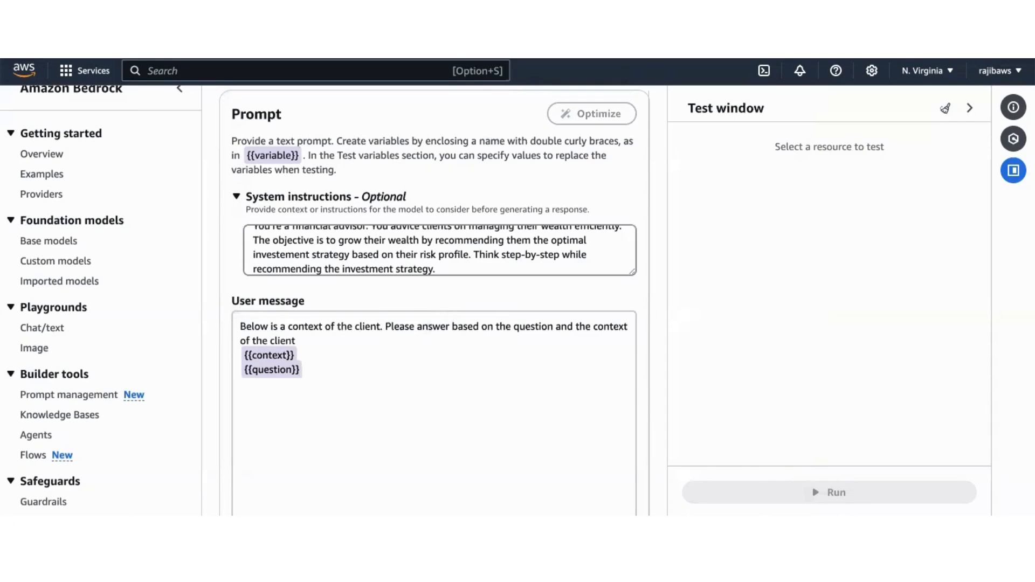
Step: Switch to the Anthropic chain-of-thought guide and copy the client scenario, from "A client wants to invest $10,000" to "payment on a house."
click(647, 21)
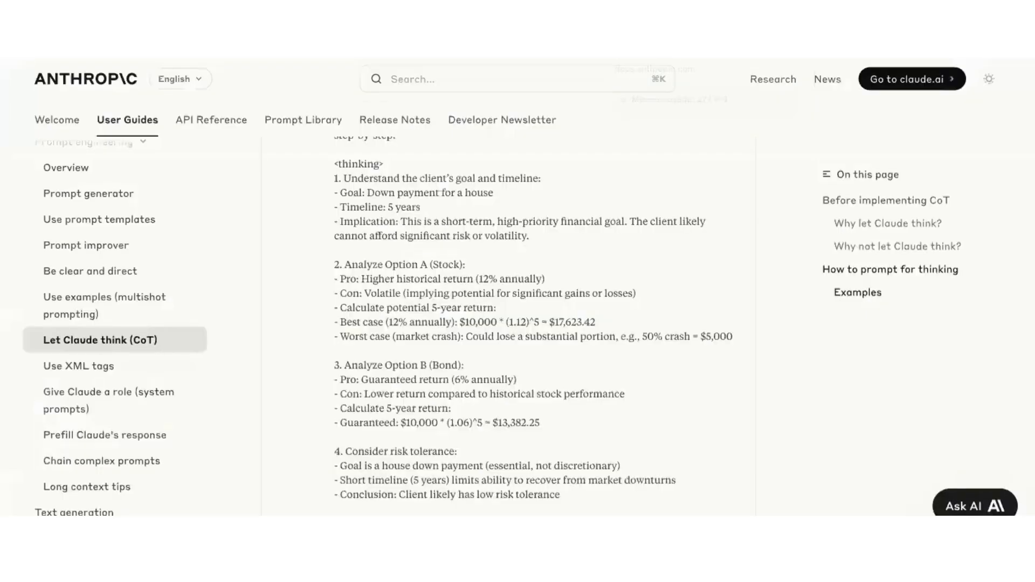
scroll(543, 246, up, 4)
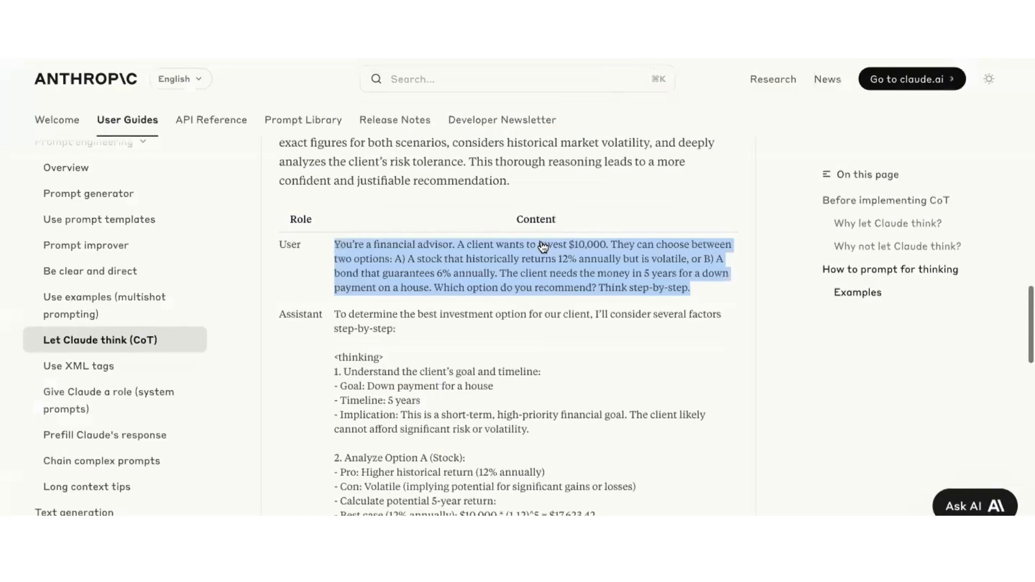
click(519, 276)
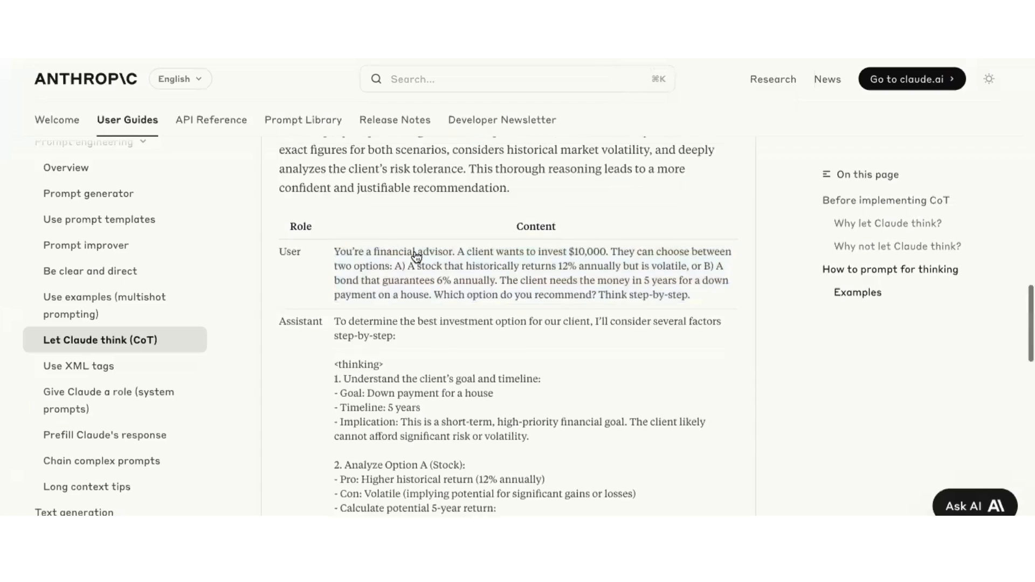
scroll(413, 257, up, 1)
scroll(417, 256, up, 2)
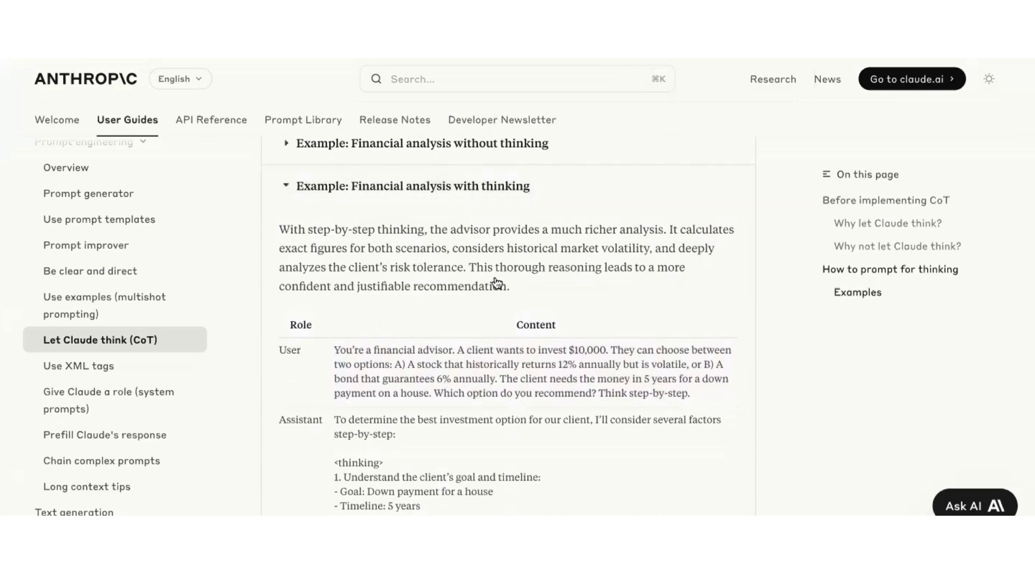
scroll(497, 283, down, 2)
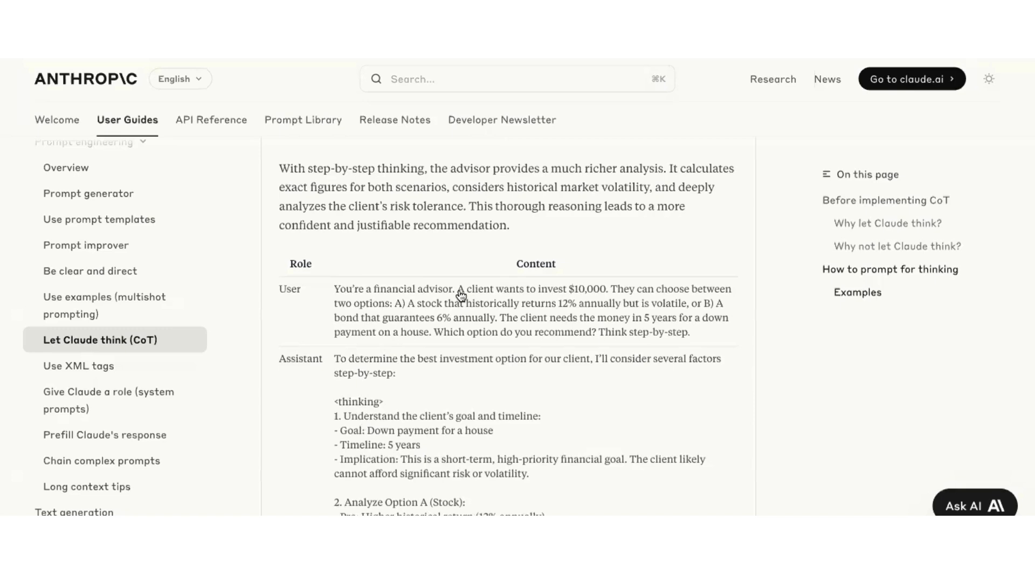
drag(460, 294, 433, 340)
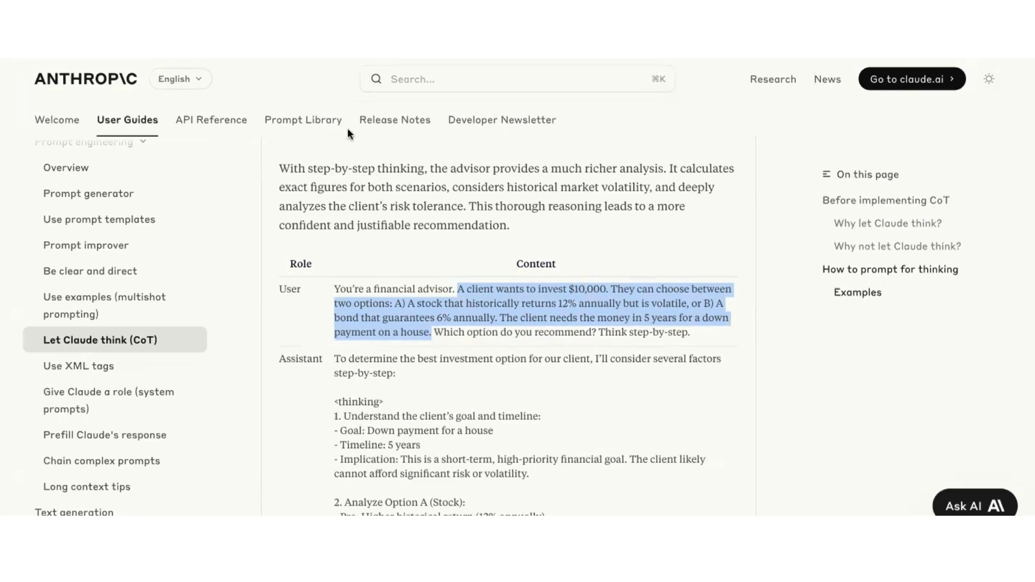
Step: Return to the Bedrock prompt builder and paste the copied client scenario as the value of the context test variable
click(350, 32)
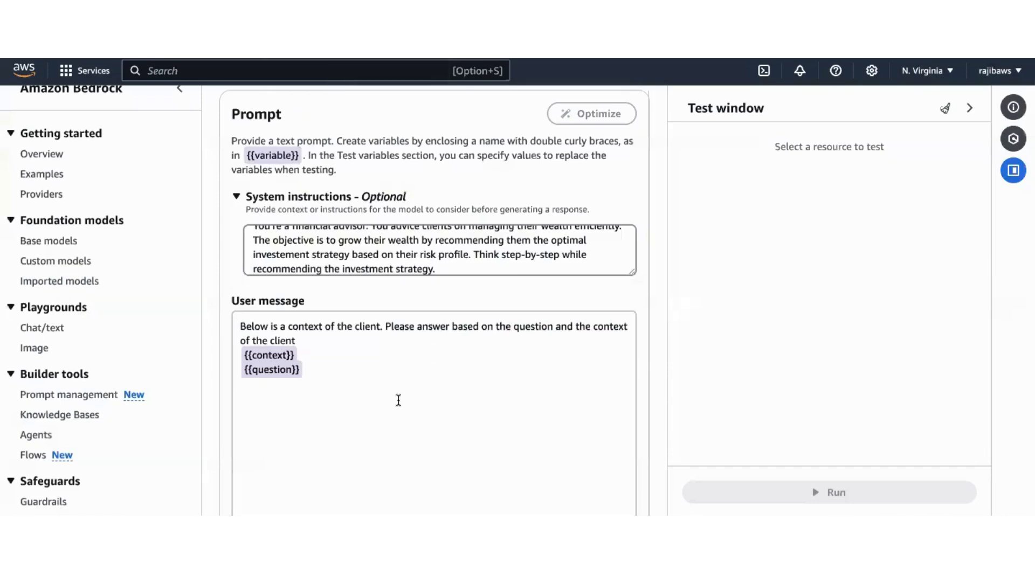
scroll(398, 401, down, 1)
scroll(398, 401, down, 1)
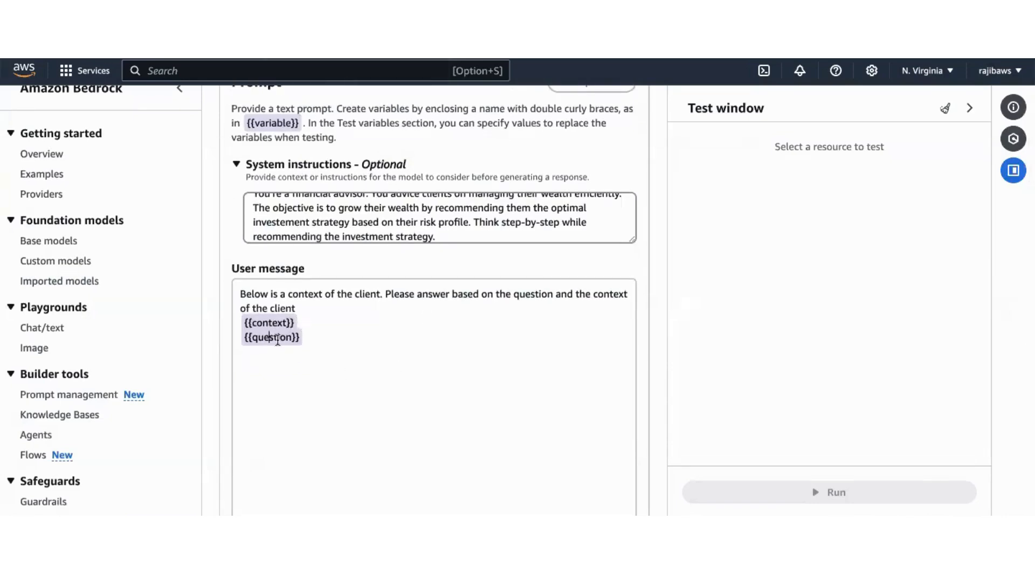
scroll(381, 377, down, 5)
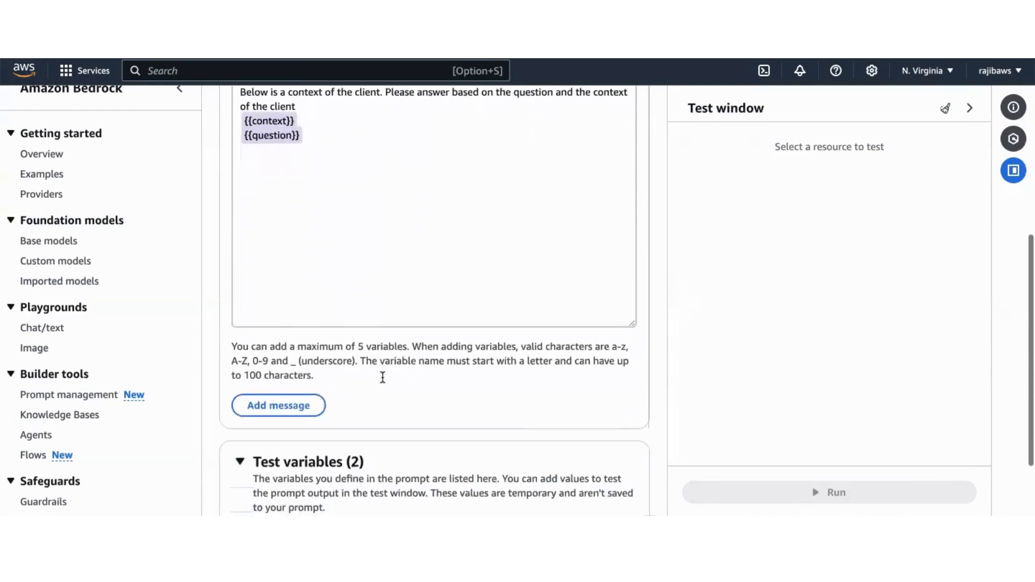
scroll(383, 378, down, 4)
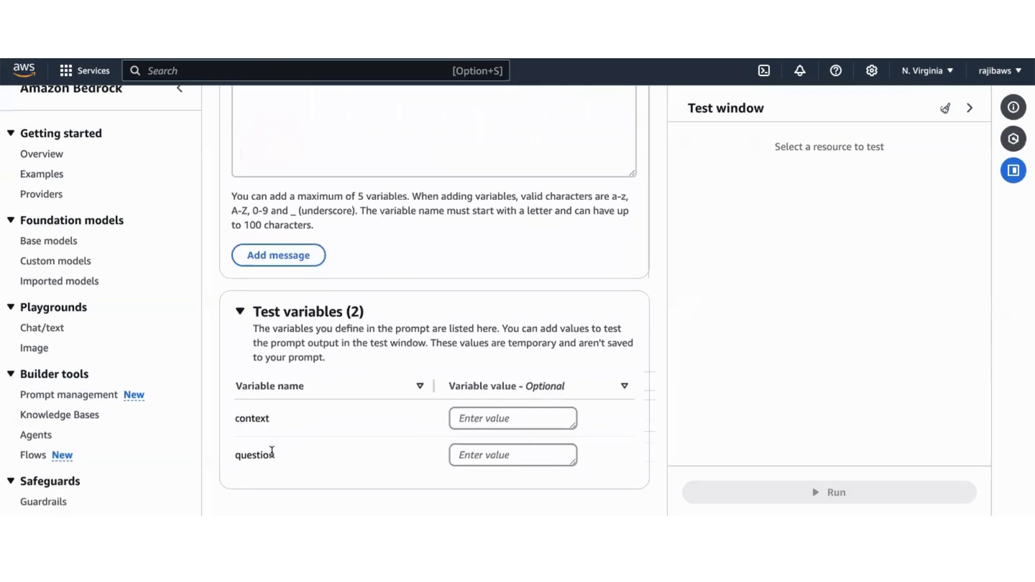
click(472, 420)
key(super+v)
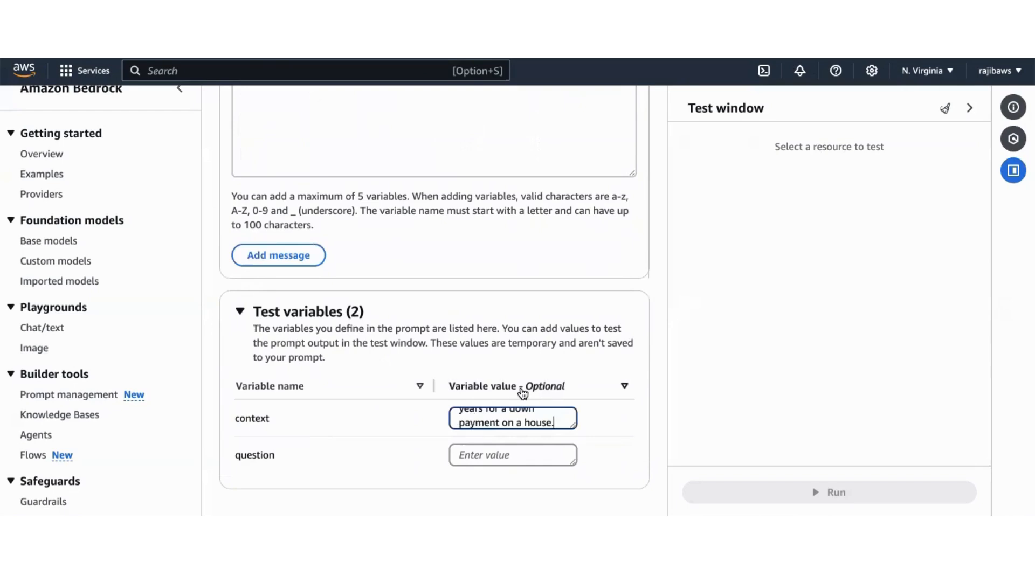
Step: Copy the sentence "Which option do you recommend?" from the Anthropic guide into the prompt's question test variable
click(648, 28)
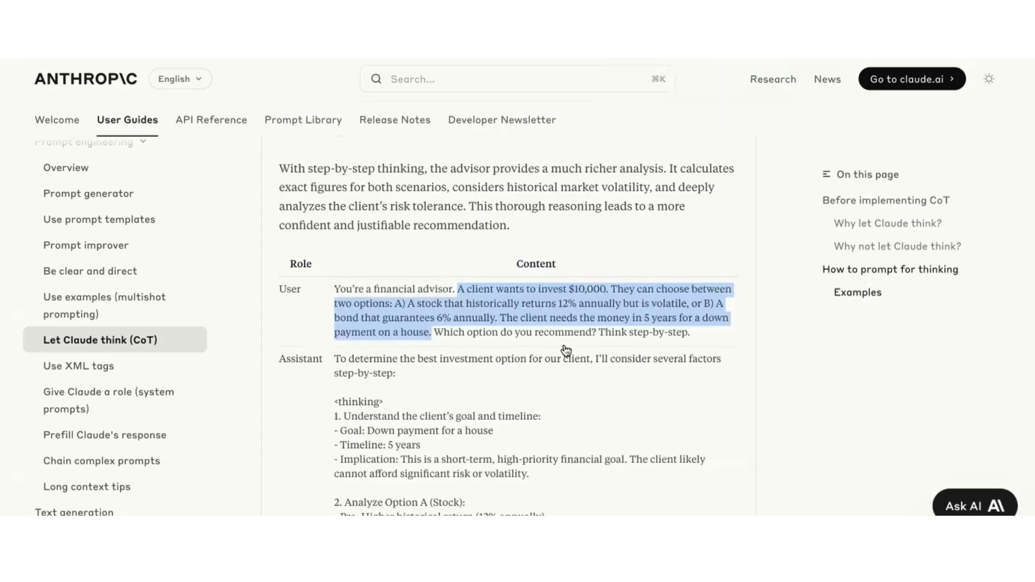
click(445, 336)
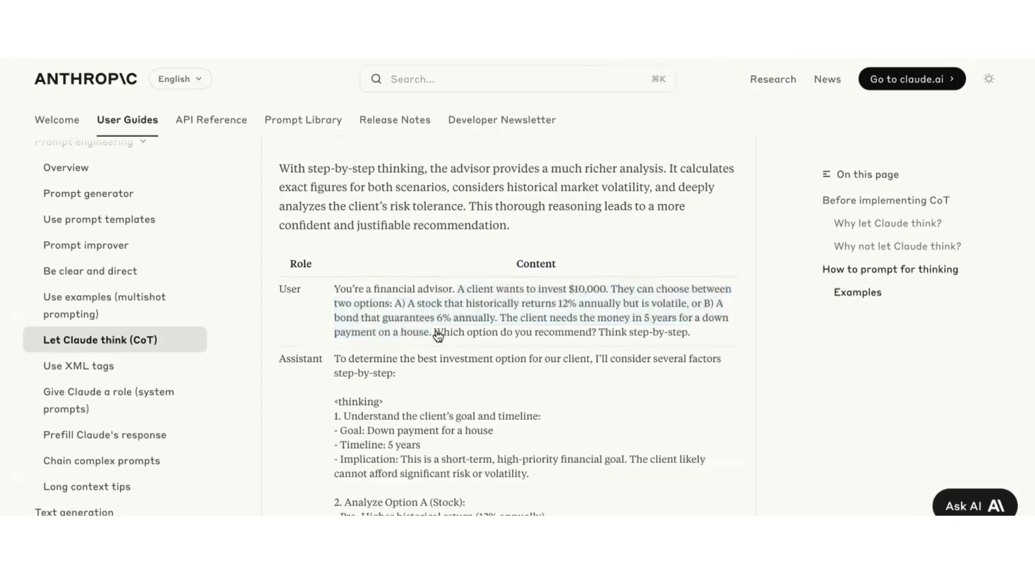
drag(436, 333, 601, 336)
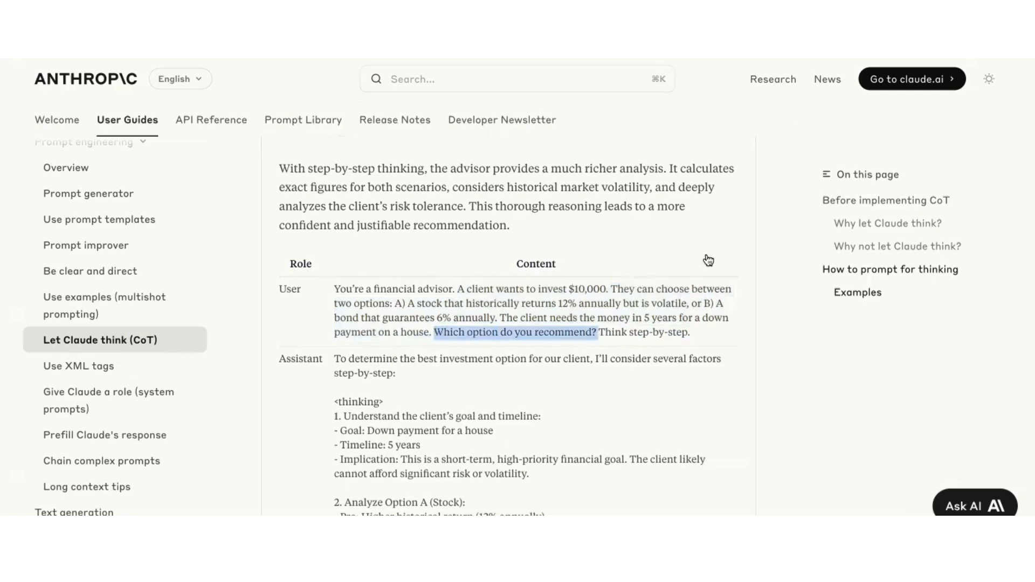
click(775, 338)
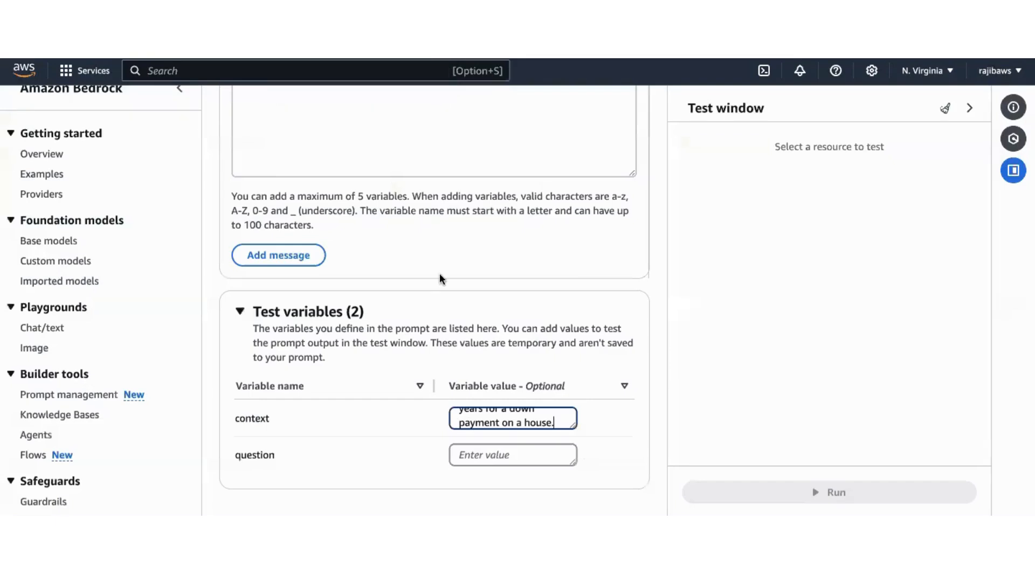
click(482, 454)
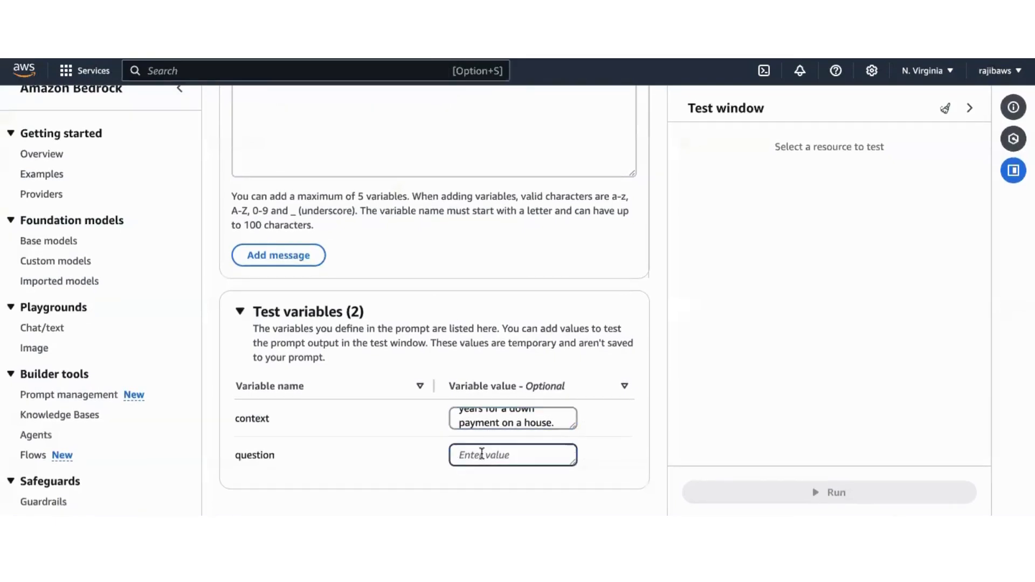
key(super+v)
scroll(491, 426, up, 3)
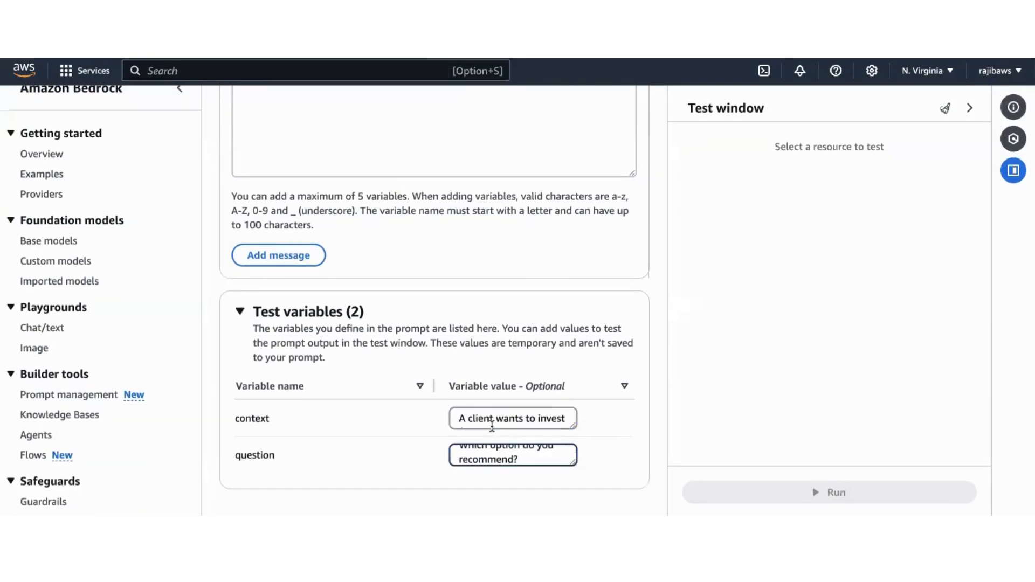
Step: Review the prompt's system instructions, the user message with its {{context}} and {{question}} variables, and their test values
scroll(494, 274, up, 10)
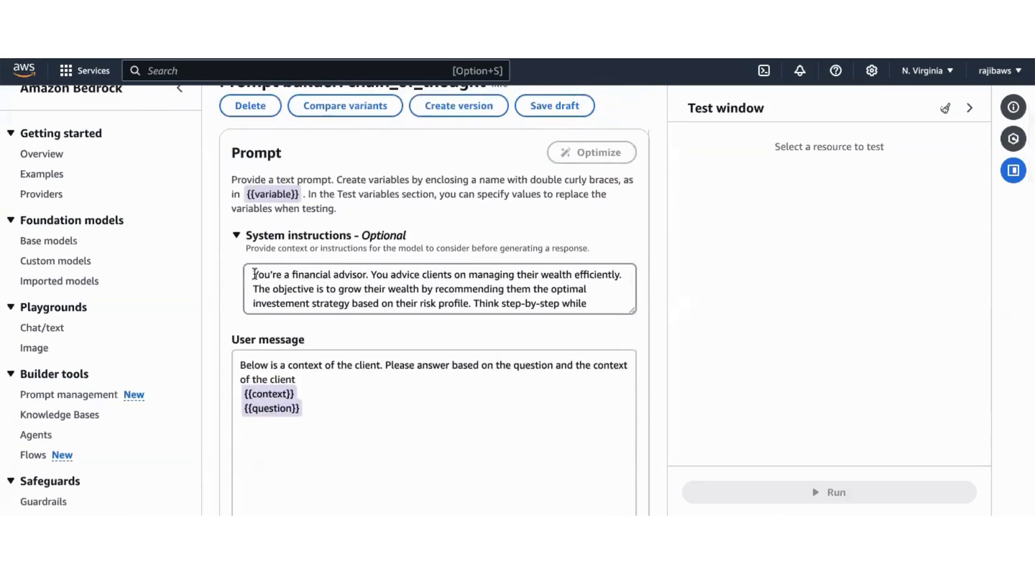
drag(254, 274, 592, 302)
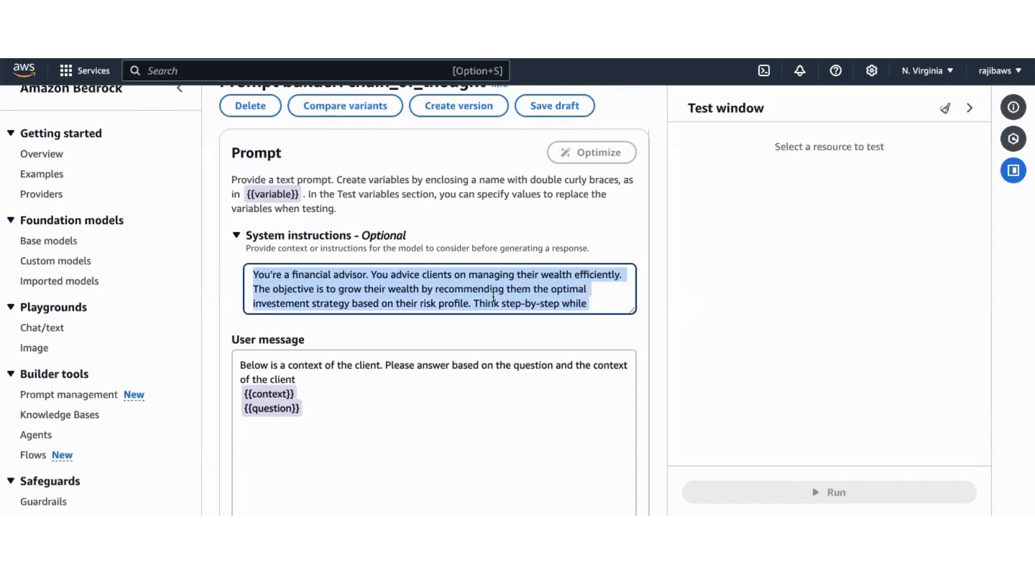
scroll(494, 297, down, 1)
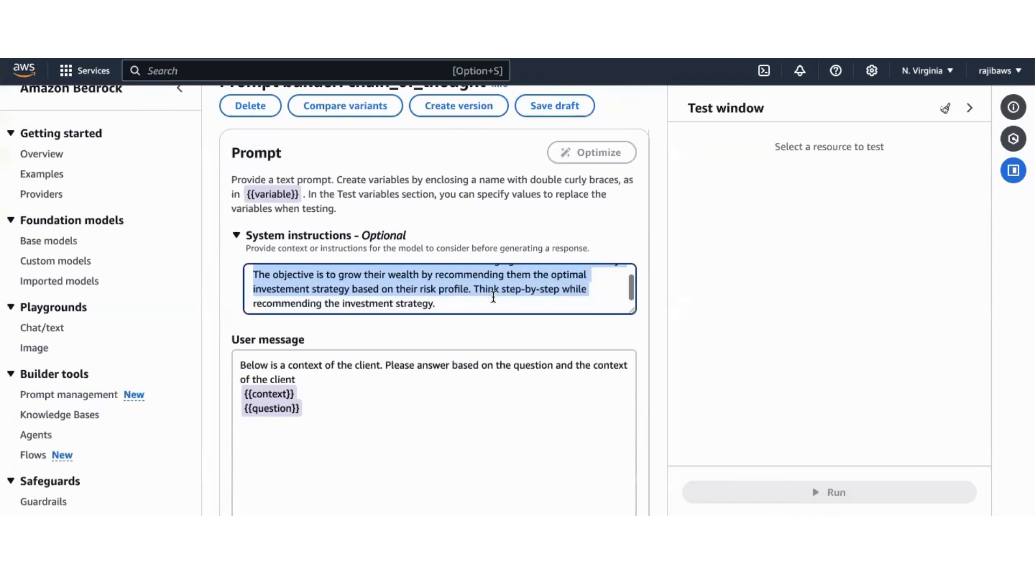
click(464, 300)
scroll(470, 389, down, 2)
scroll(470, 389, down, 3)
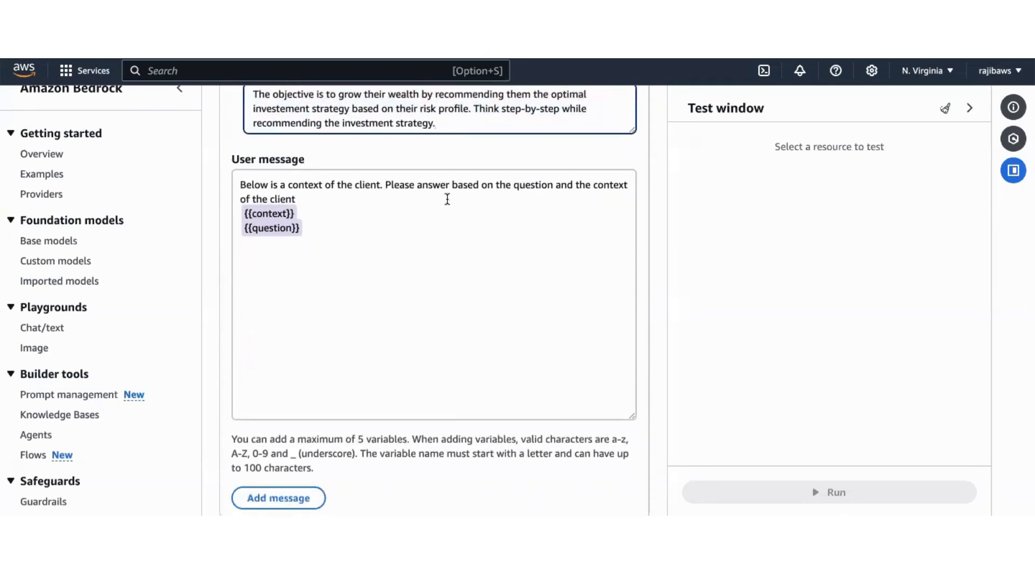
scroll(388, 263, down, 2)
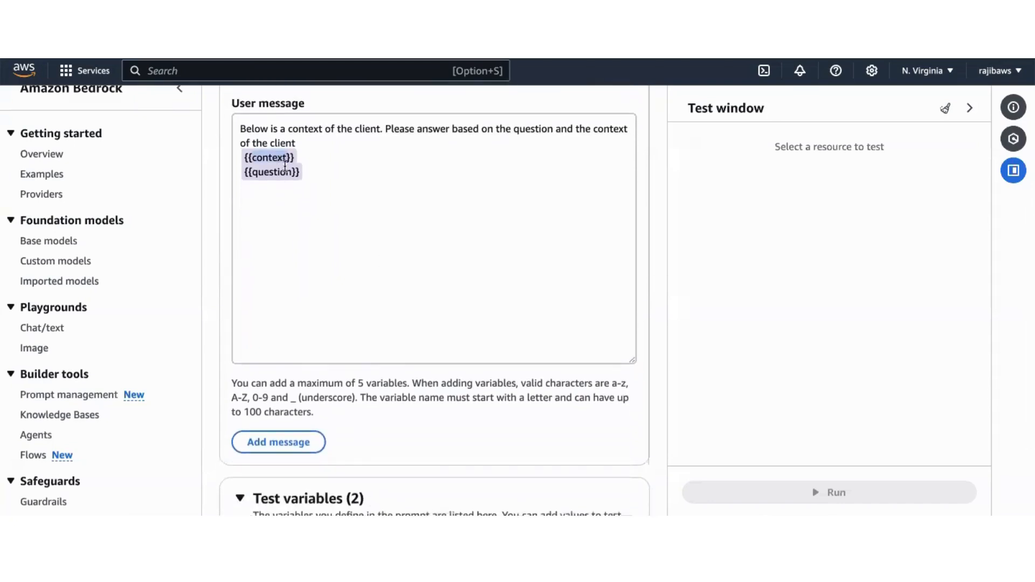
scroll(406, 298, down, 5)
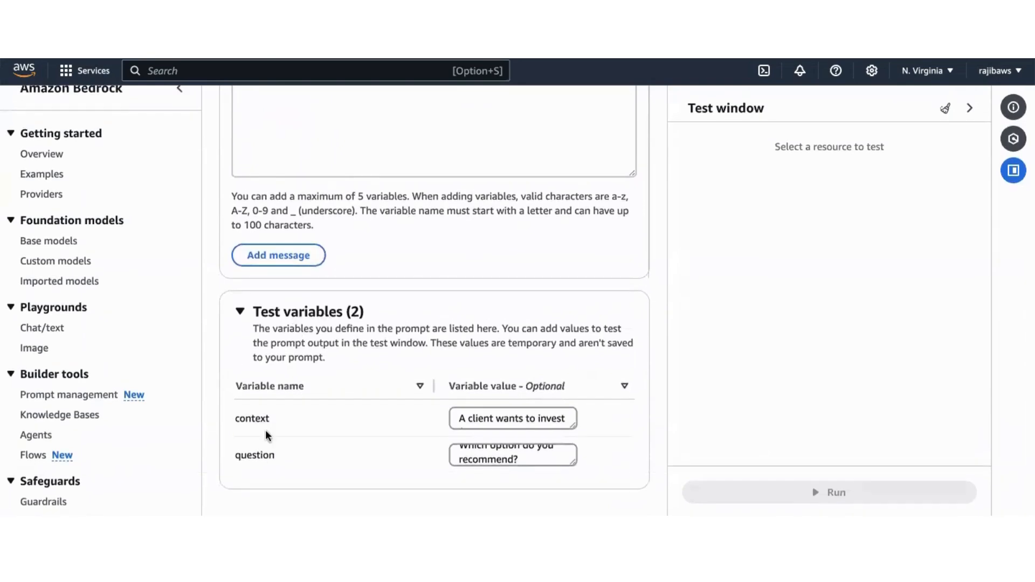
scroll(475, 266, up, 6)
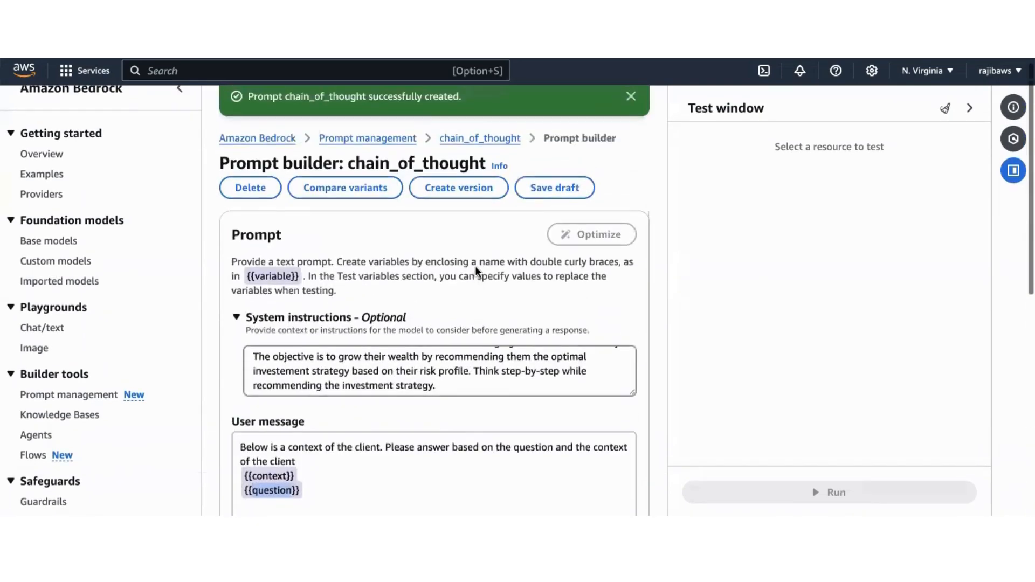
Step: Try to save the draft of the chain_of_thought prompt
click(554, 189)
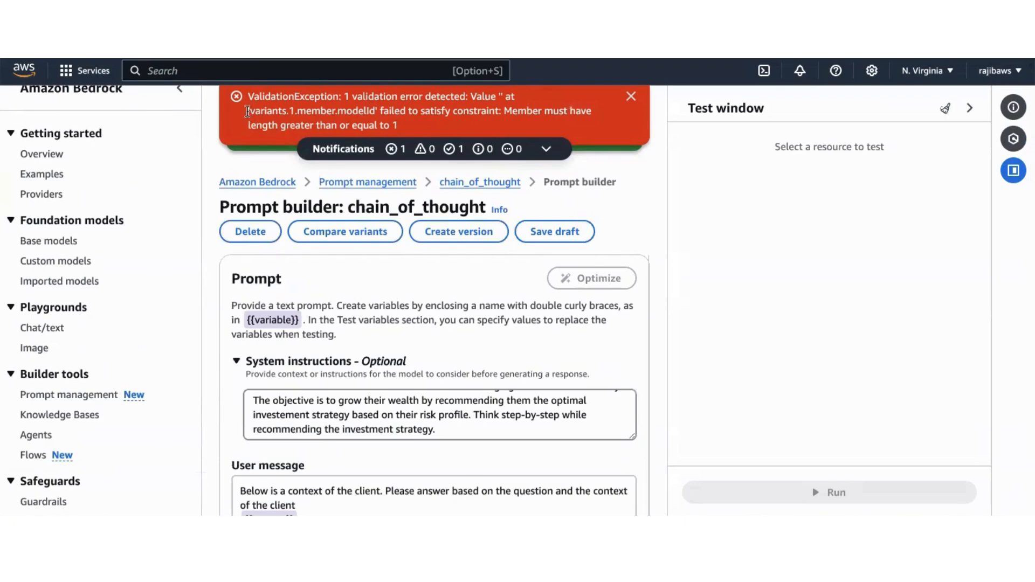
drag(248, 111, 537, 122)
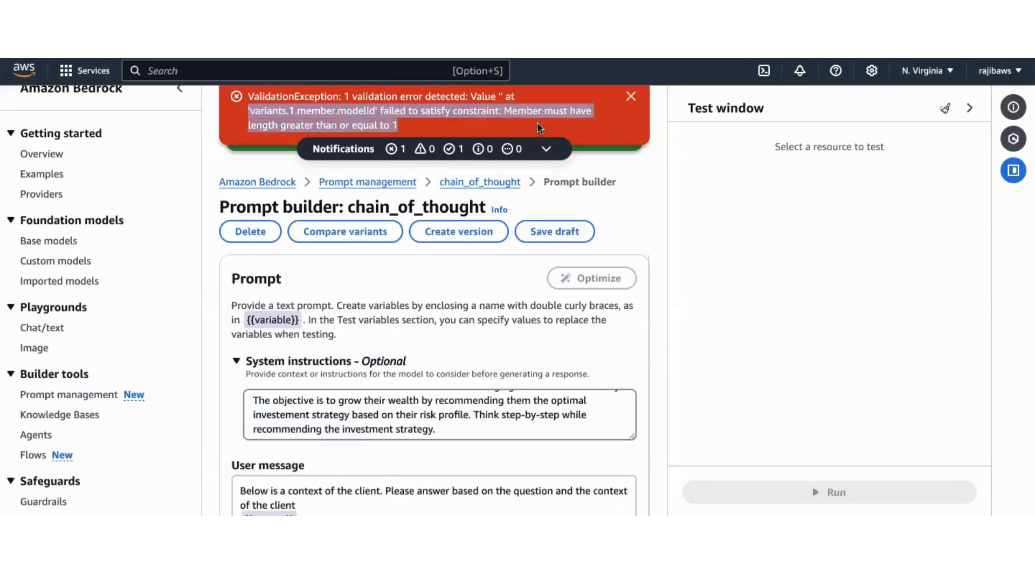
click(528, 343)
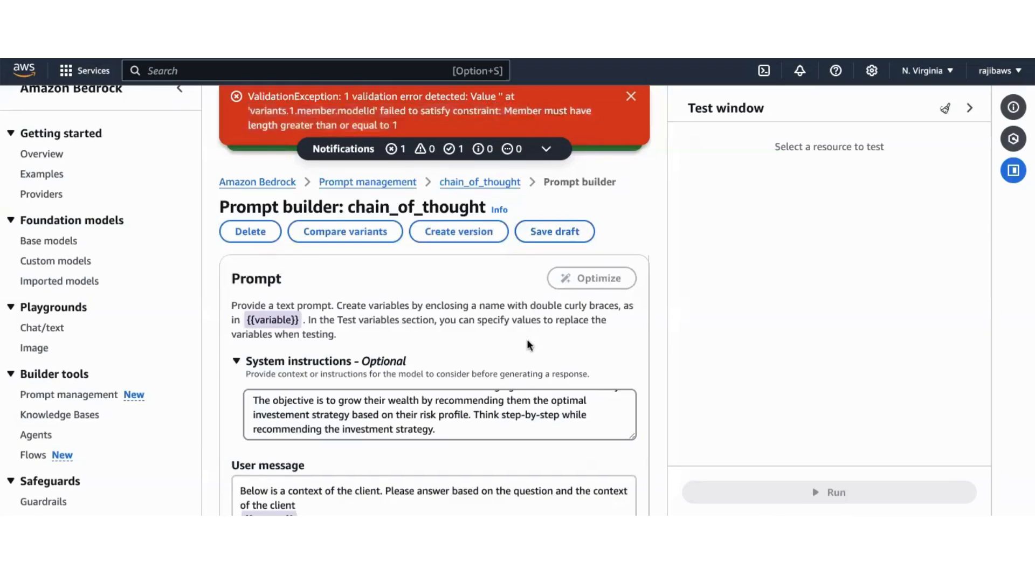
Step: Collapse the test window and configure the prompt to use Anthropic's Claude v2.1 model with on-demand inference, keeping Models as the generative AI resource
click(970, 111)
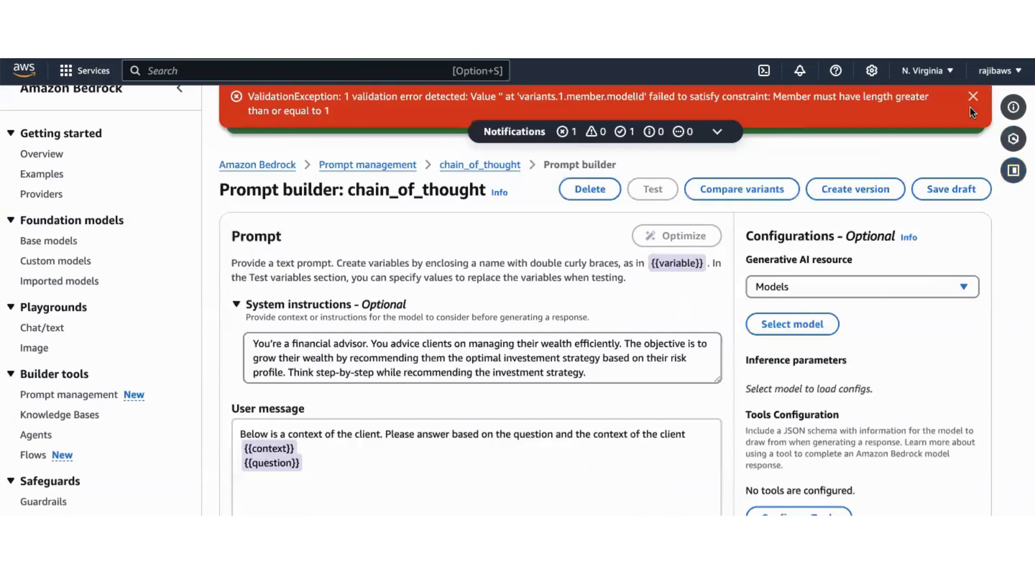
click(963, 291)
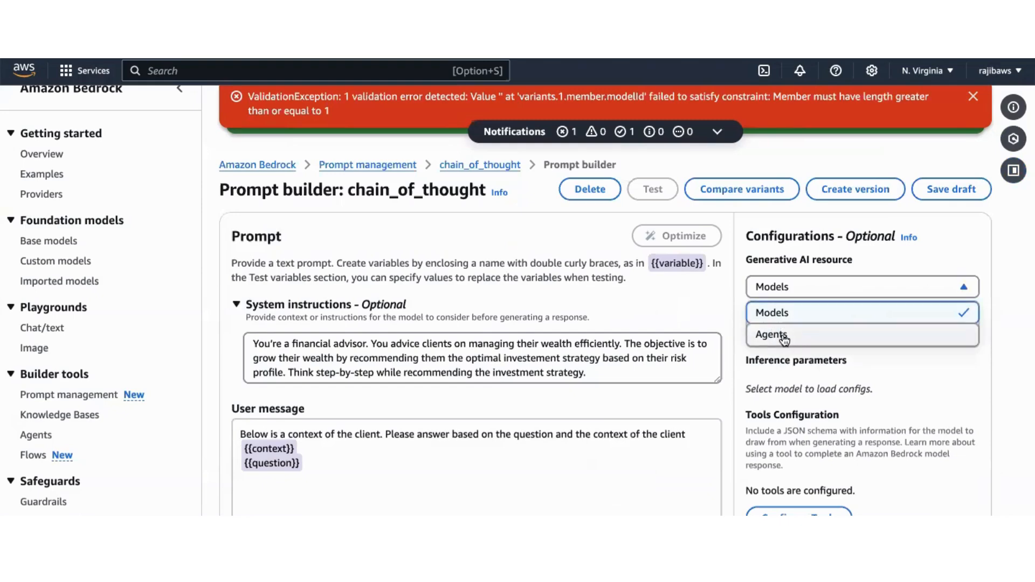
click(787, 314)
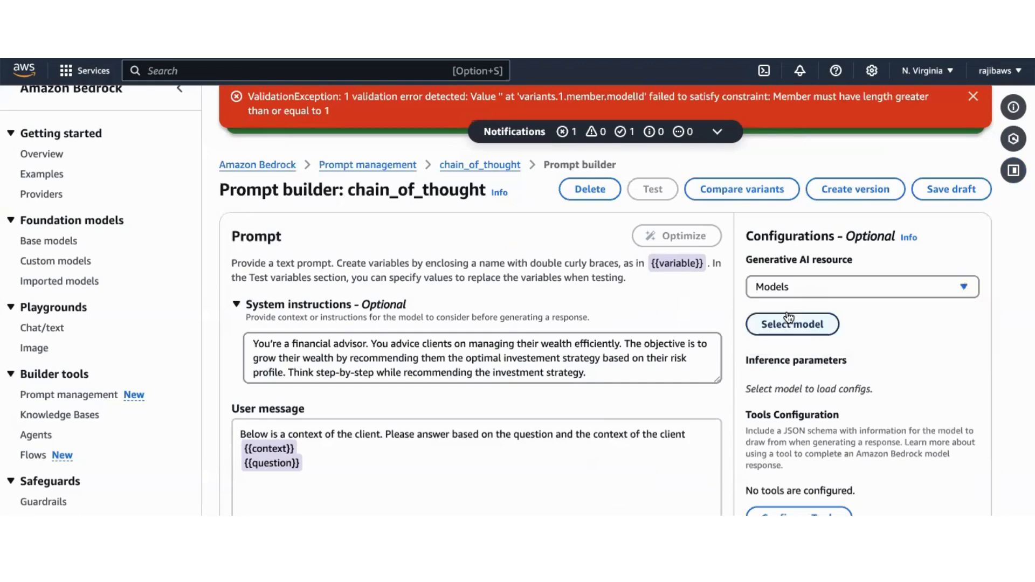
click(809, 336)
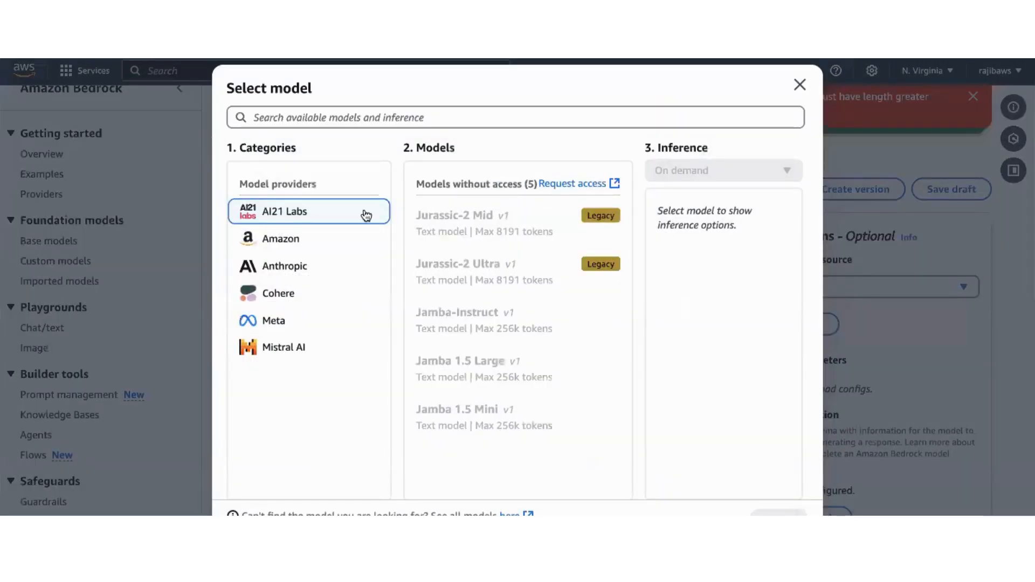
click(291, 274)
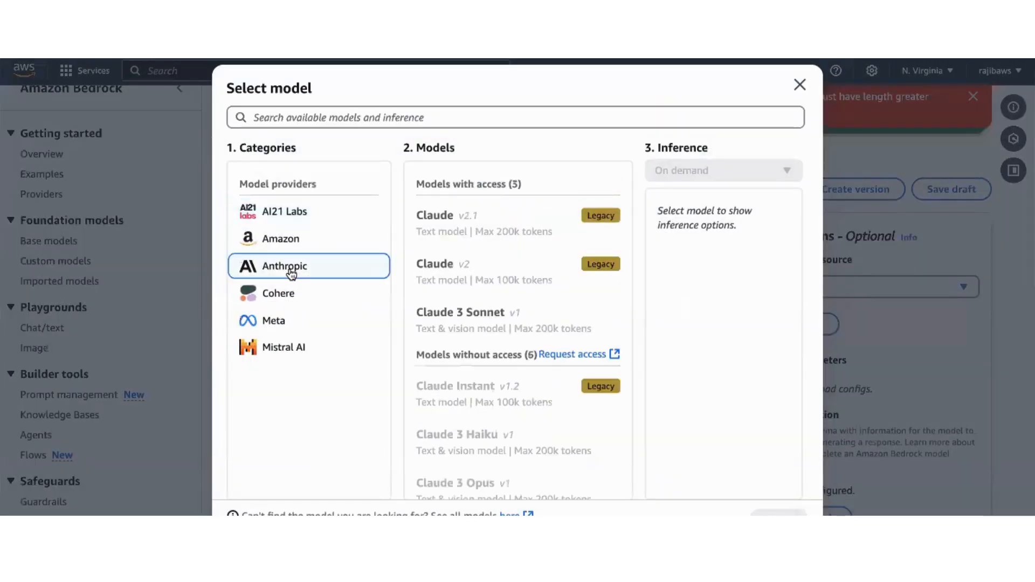
click(468, 233)
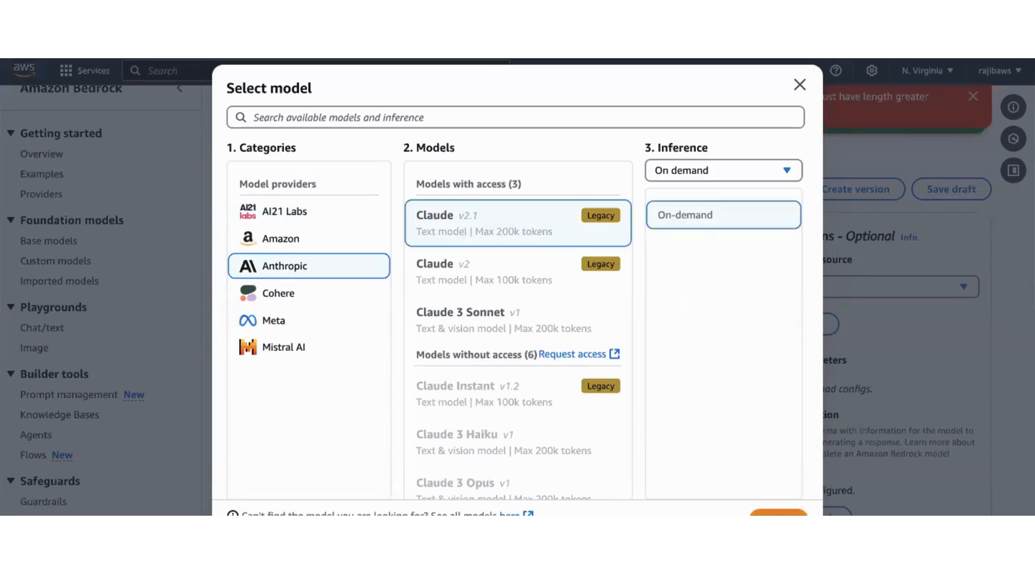
click(778, 513)
Step: Examine the Claude v2.1 inference parameters, length settings, stop sequences, tools configuration and test variables
scroll(835, 360, down, 3)
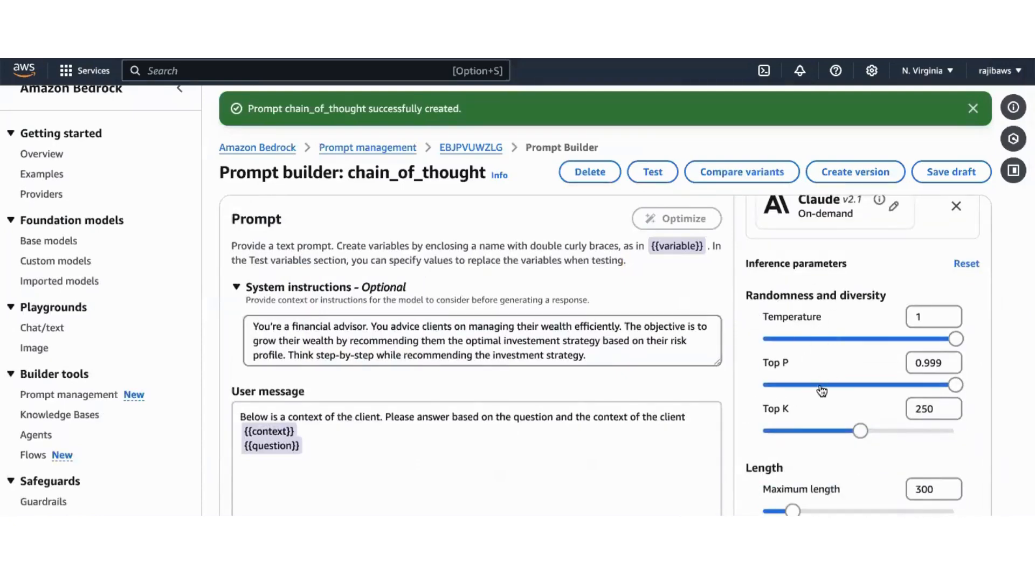
scroll(822, 391, down, 2)
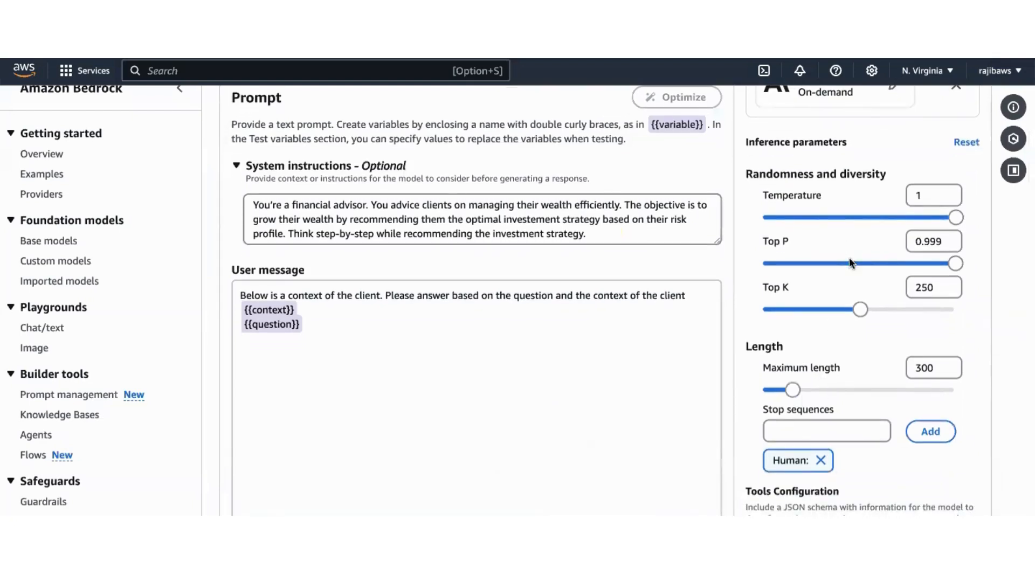
scroll(850, 251, down, 1)
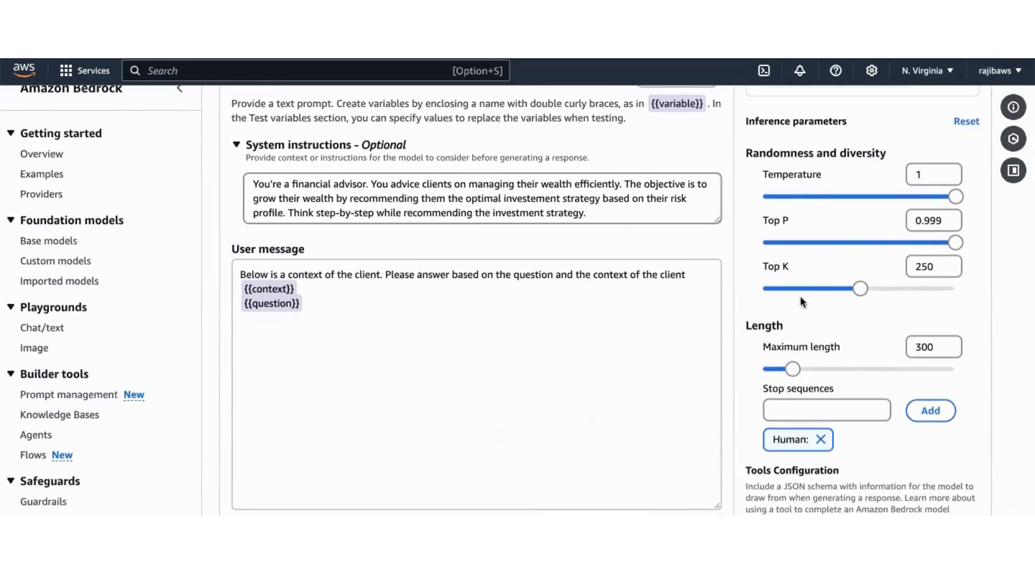
scroll(801, 296, down, 3)
scroll(800, 296, down, 4)
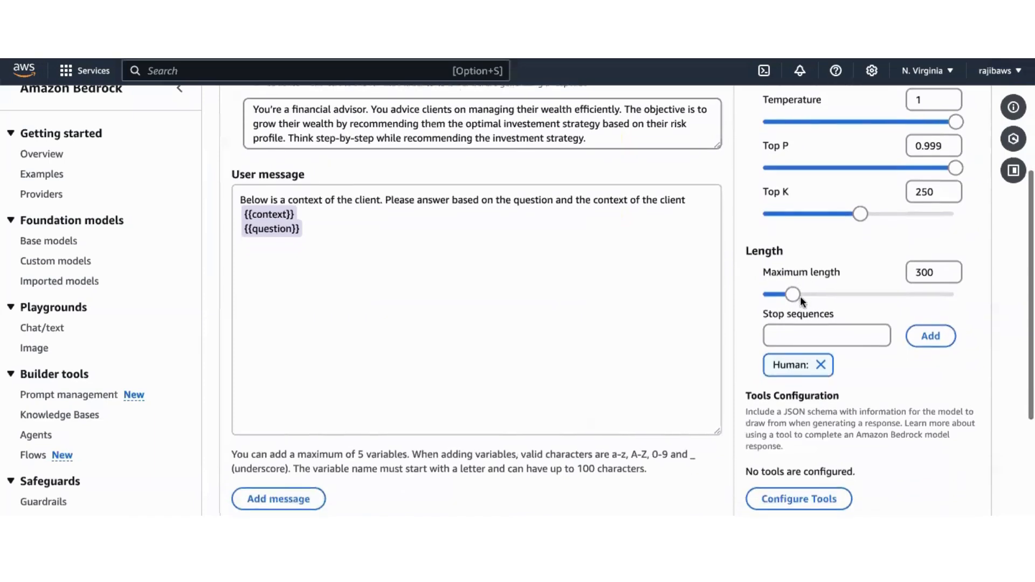
scroll(801, 296, down, 4)
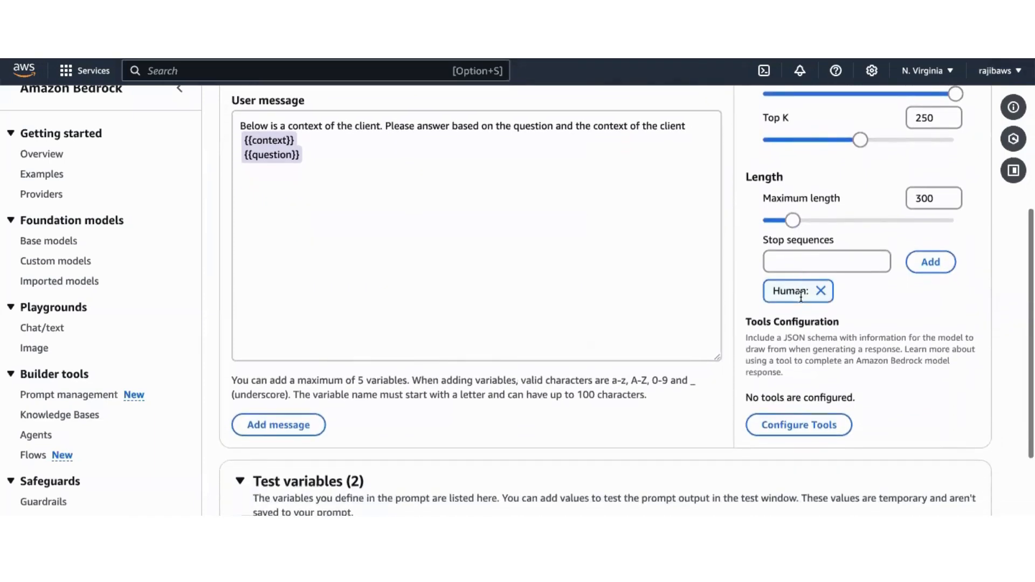
scroll(801, 296, down, 4)
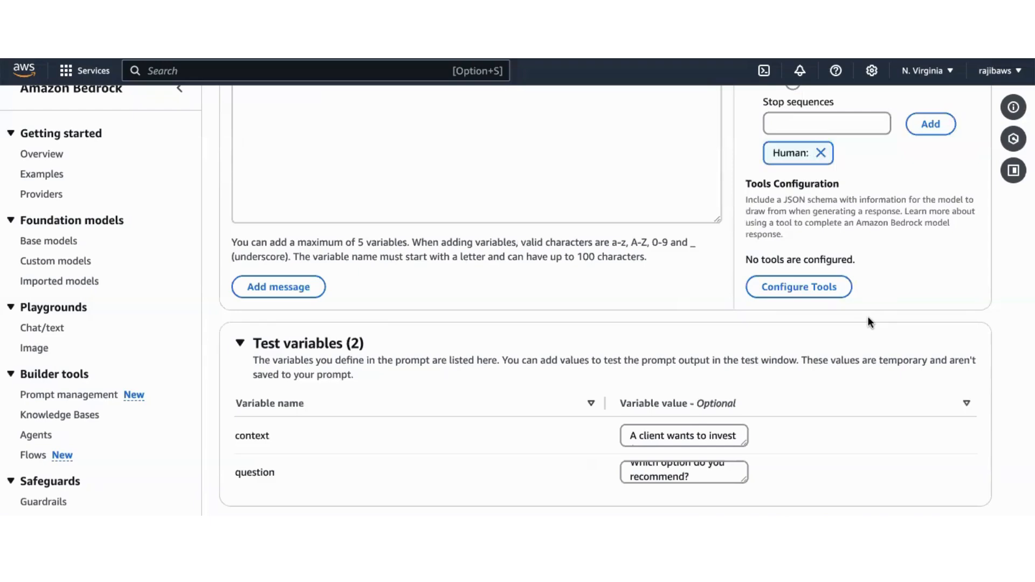
scroll(868, 319, down, 1)
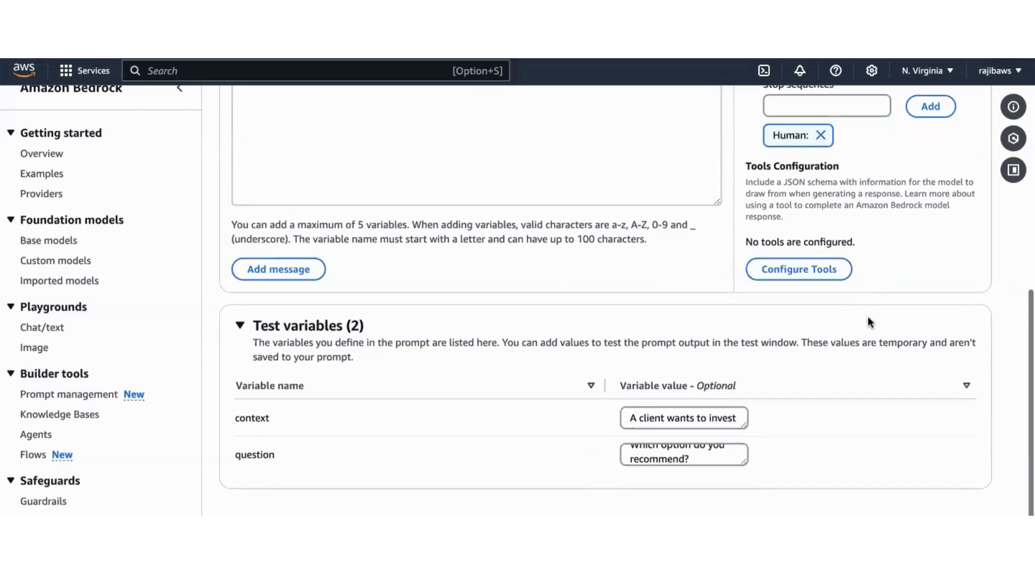
Step: Save the draft of the chain_of_thought prompt and test it with the filled context and question values
scroll(869, 322, up, 10)
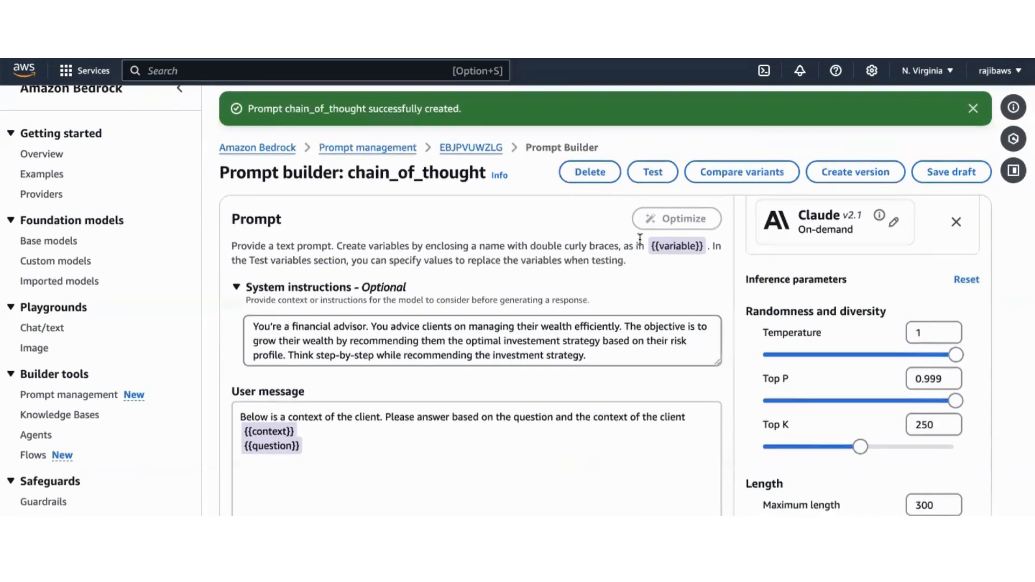
click(961, 173)
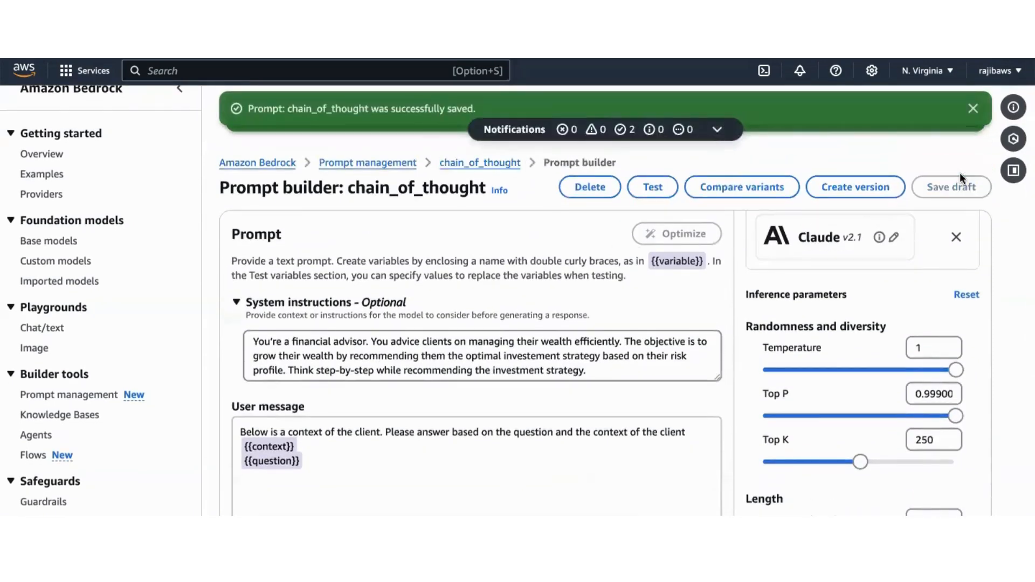
scroll(543, 384, down, 10)
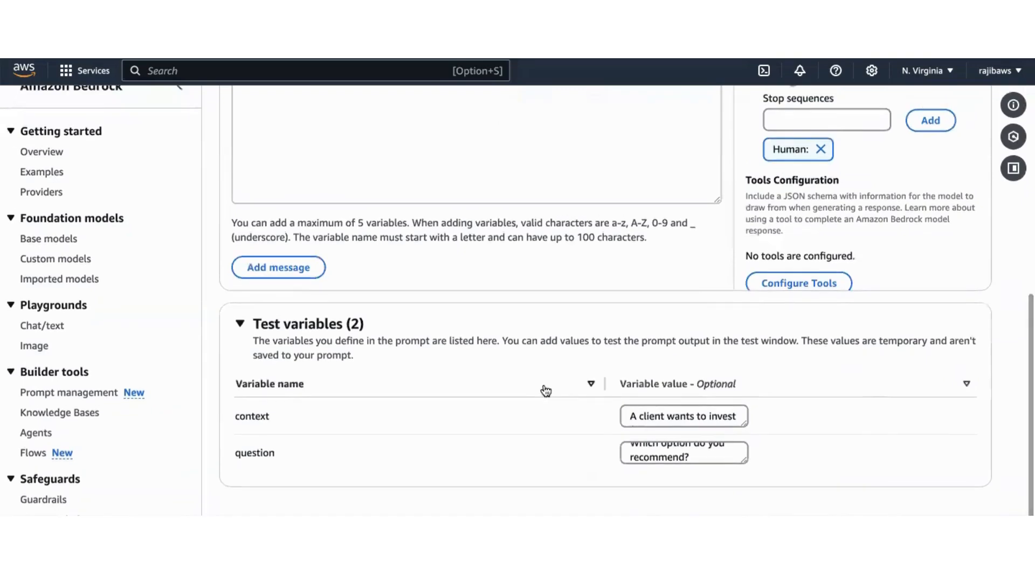
scroll(584, 283, up, 10)
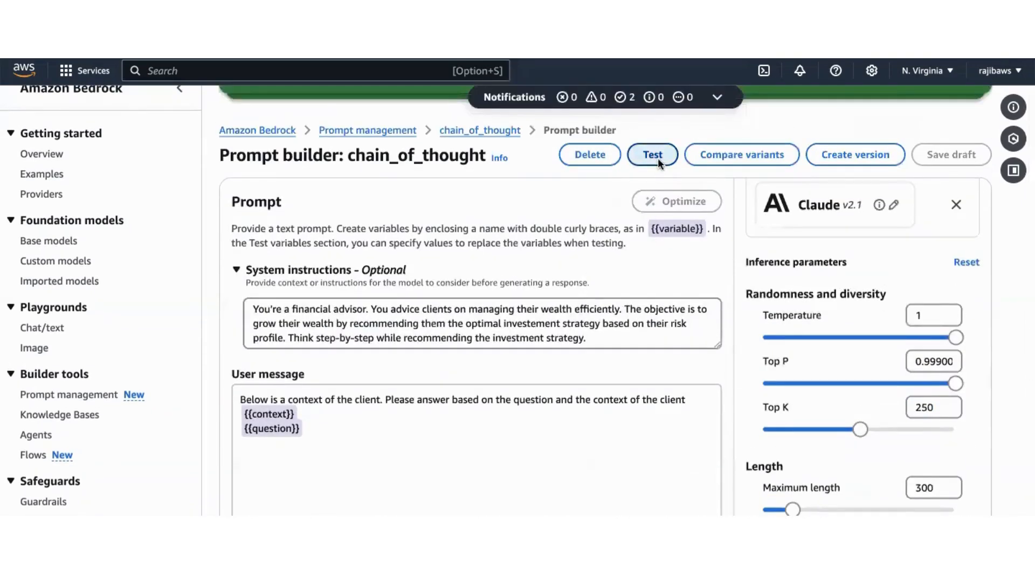
click(653, 155)
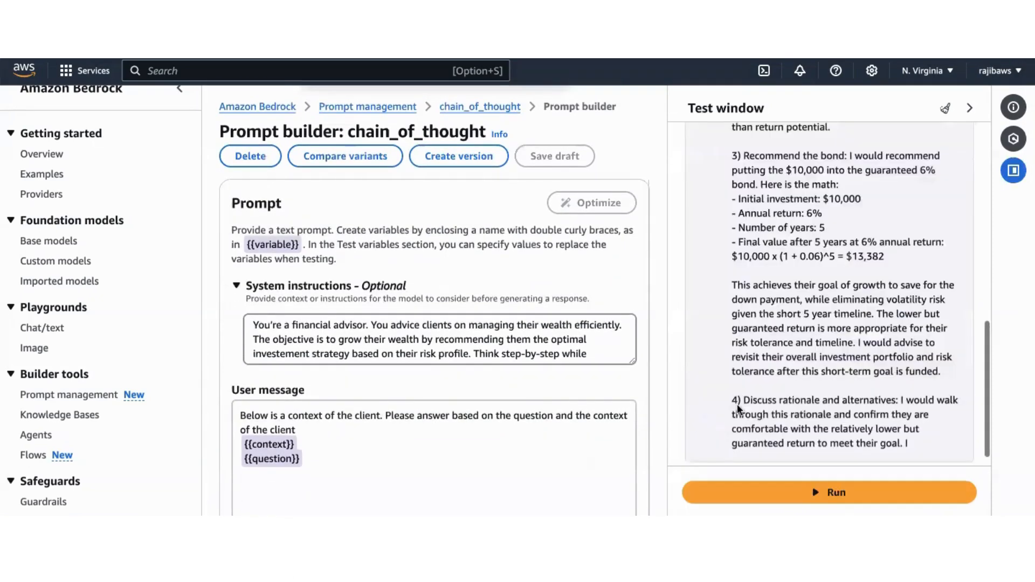
scroll(798, 297, up, 2)
scroll(798, 298, up, 5)
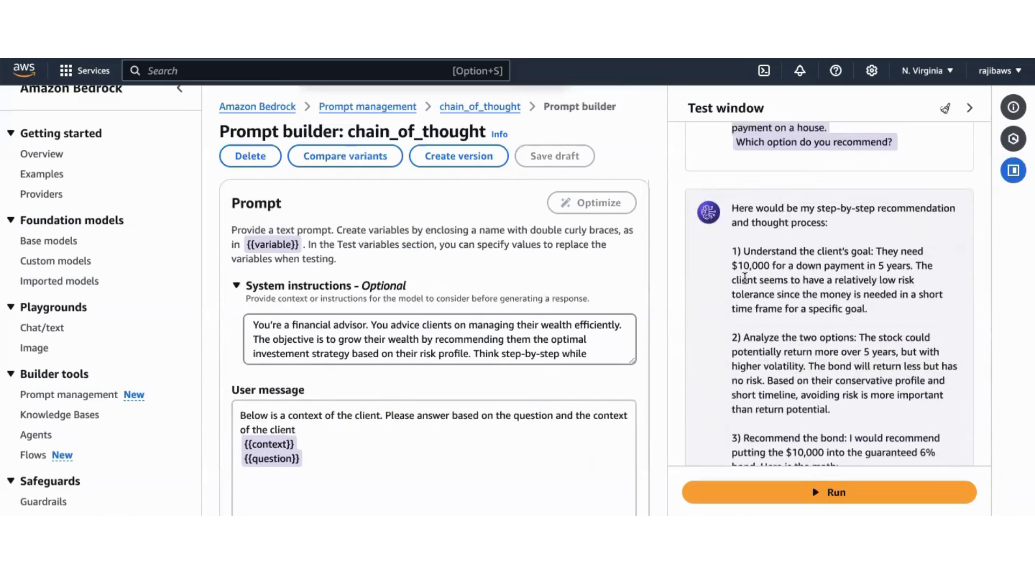
Step: Examine the model's step-by-step investment recommendation in the test output, then review the prompt's user message and test variables
scroll(817, 308, down, 3)
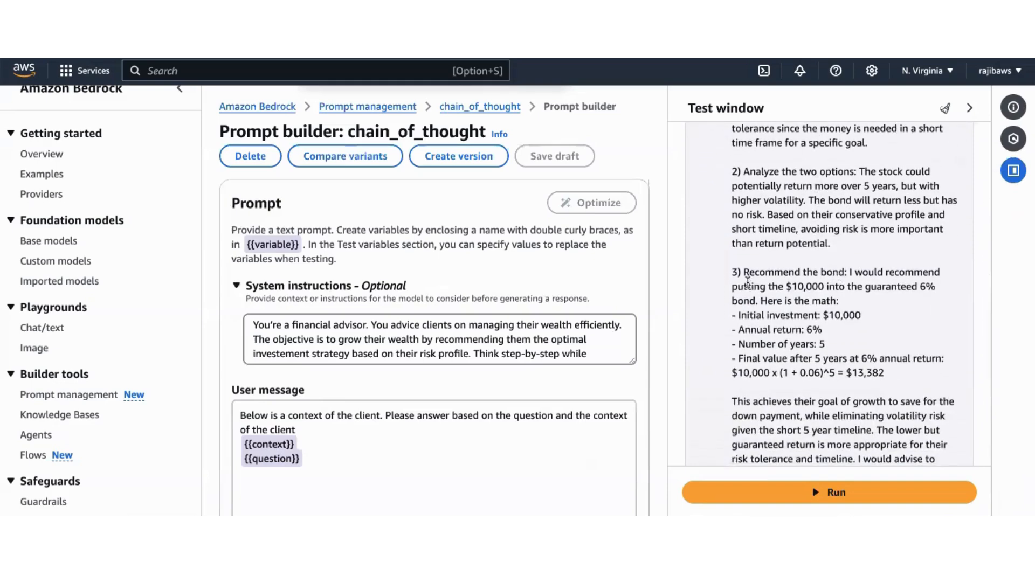
scroll(825, 302, down, 3)
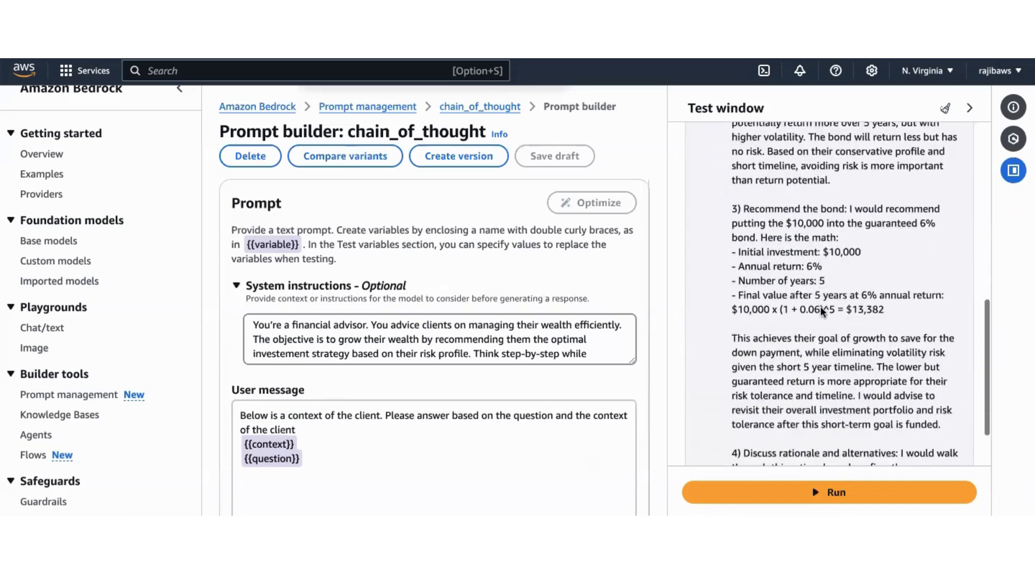
scroll(821, 306, down, 2)
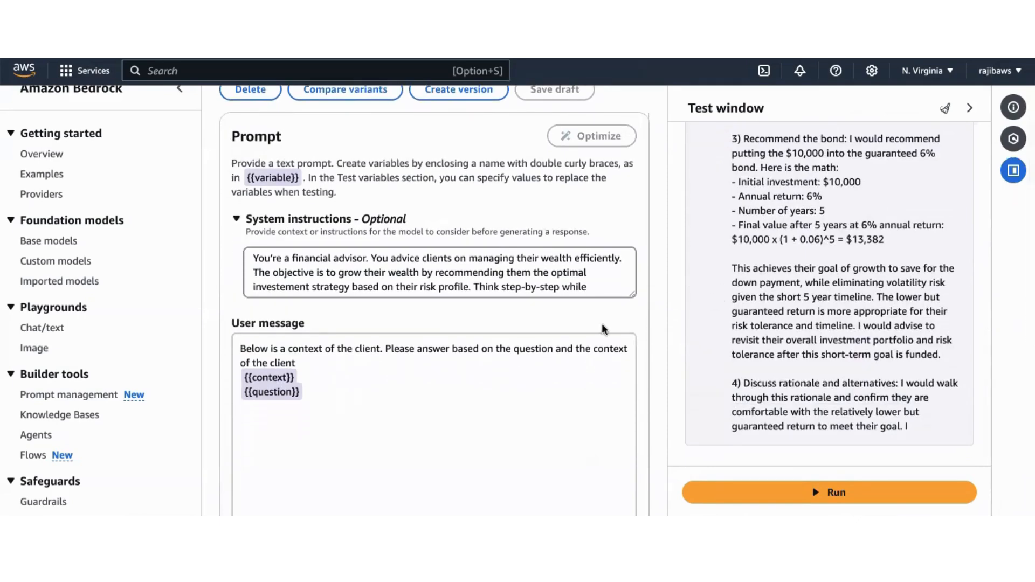
scroll(596, 324, down, 2)
scroll(597, 318, down, 9)
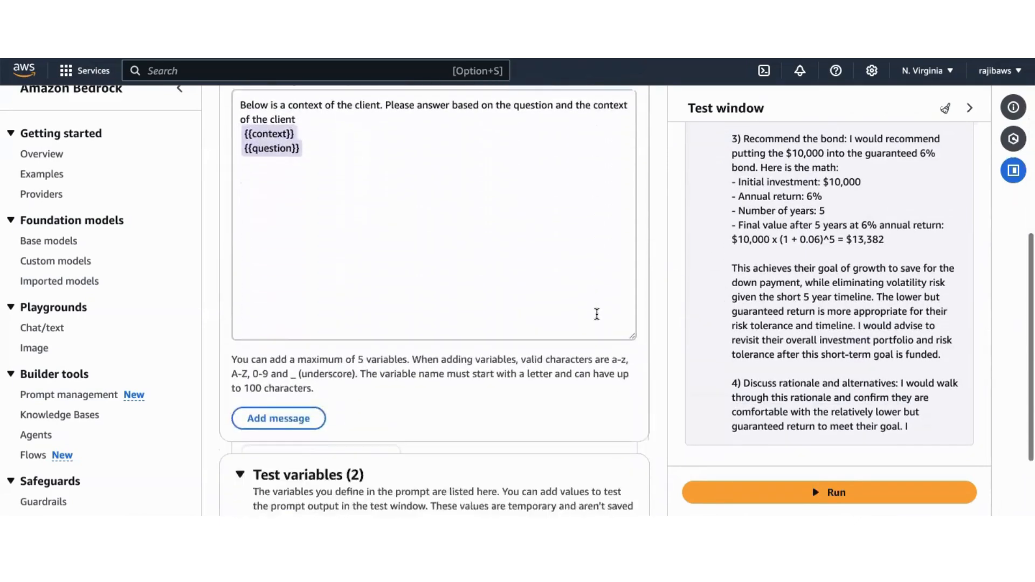
scroll(597, 318, down, 4)
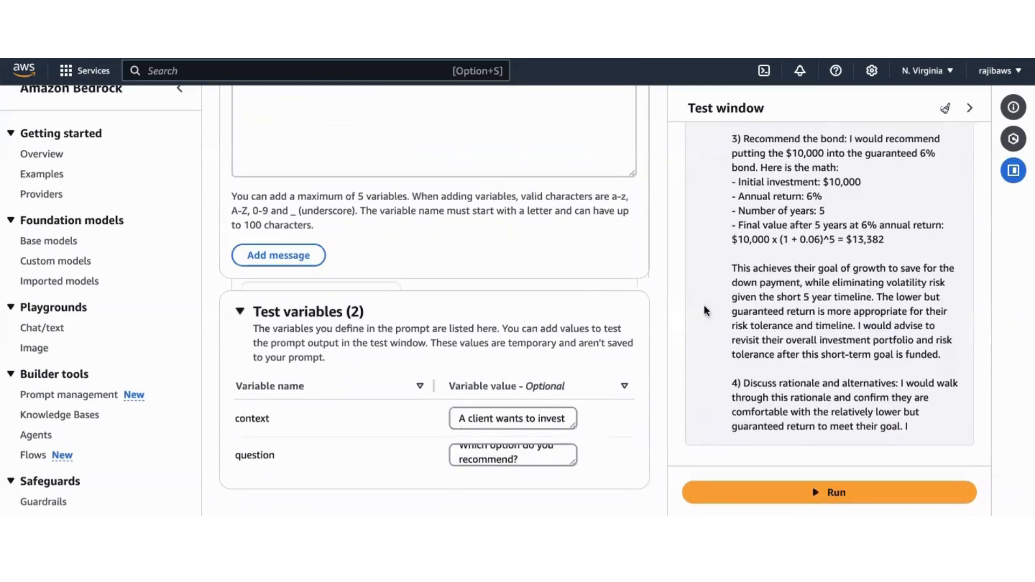
scroll(598, 296, up, 12)
scroll(599, 291, up, 7)
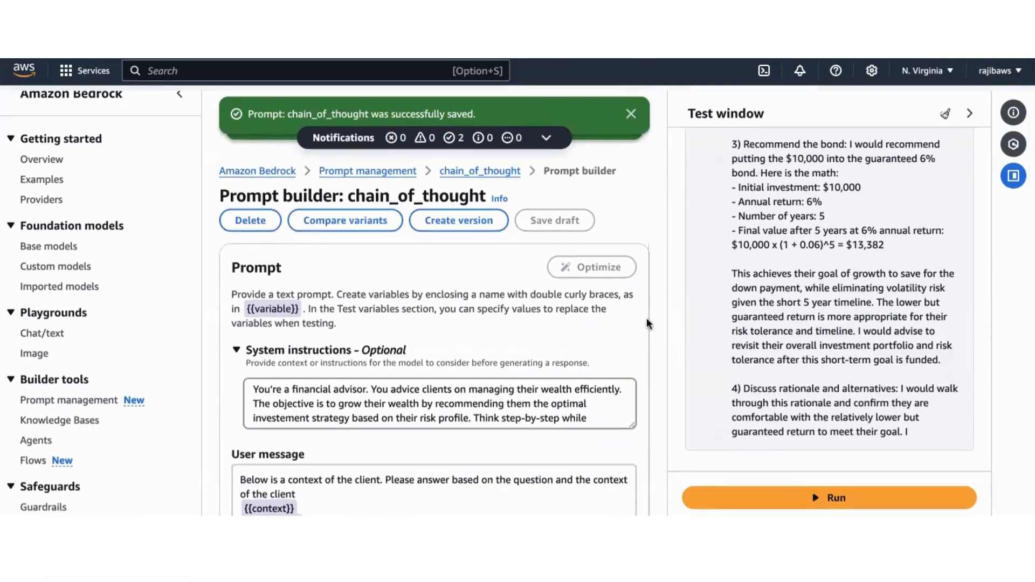
Step: Dismiss the prompt saved and created notifications and publish a version of the chain_of_thought prompt
click(631, 110)
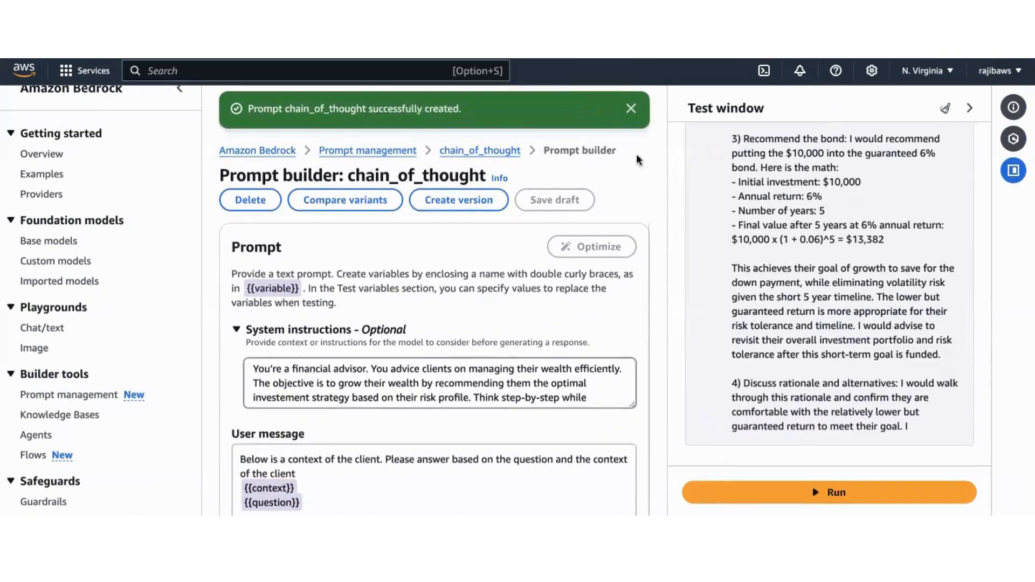
click(632, 110)
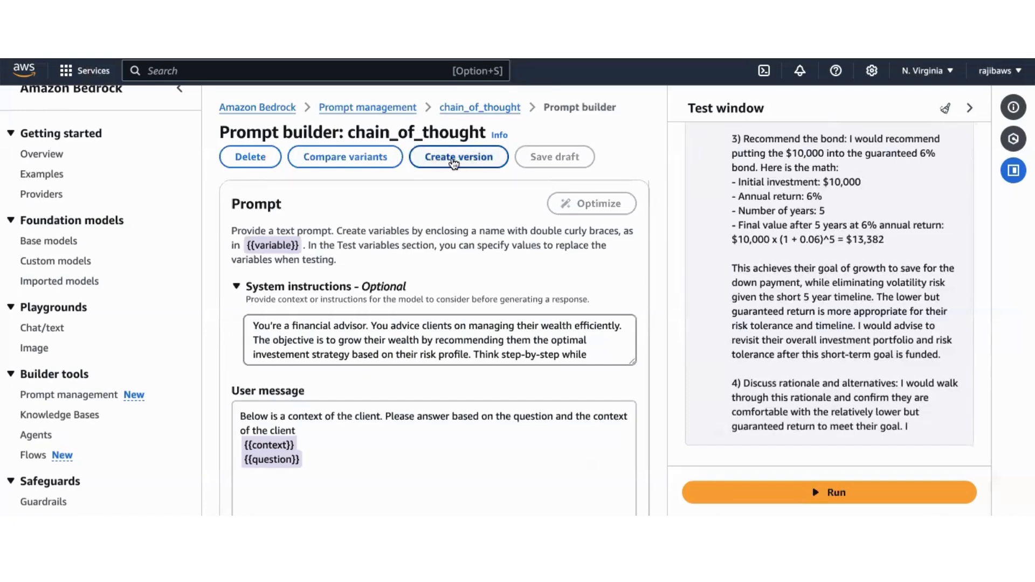
click(455, 160)
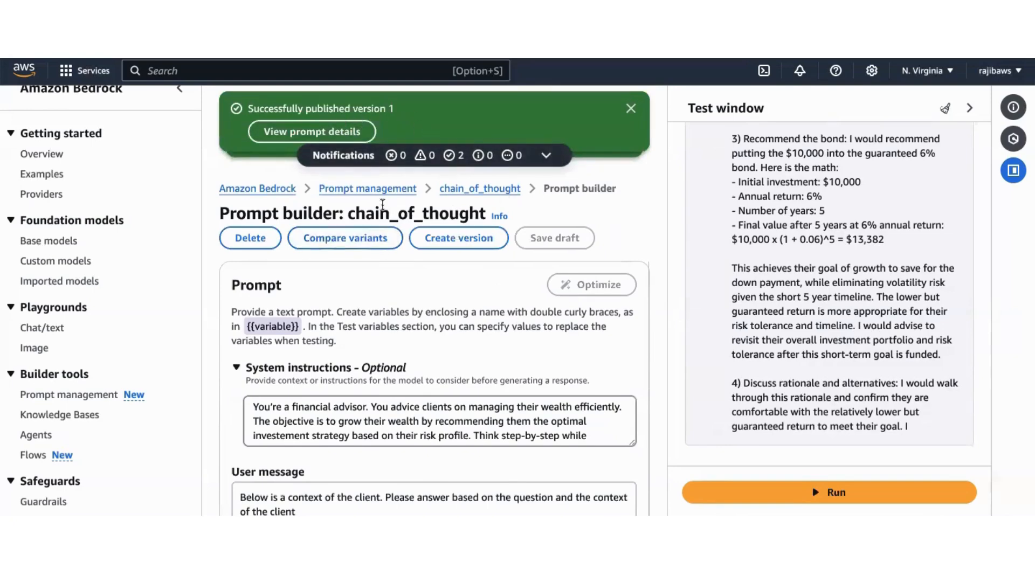
Step: Leave the prompt builder for the chain_of_thought prompt details and review its draft, configurations and list of versions
click(341, 134)
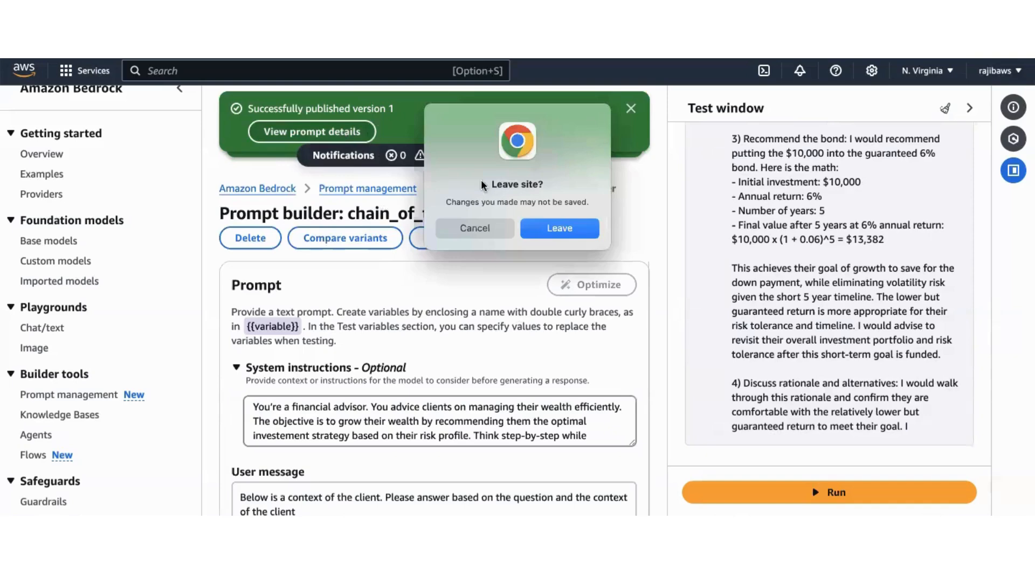
click(563, 228)
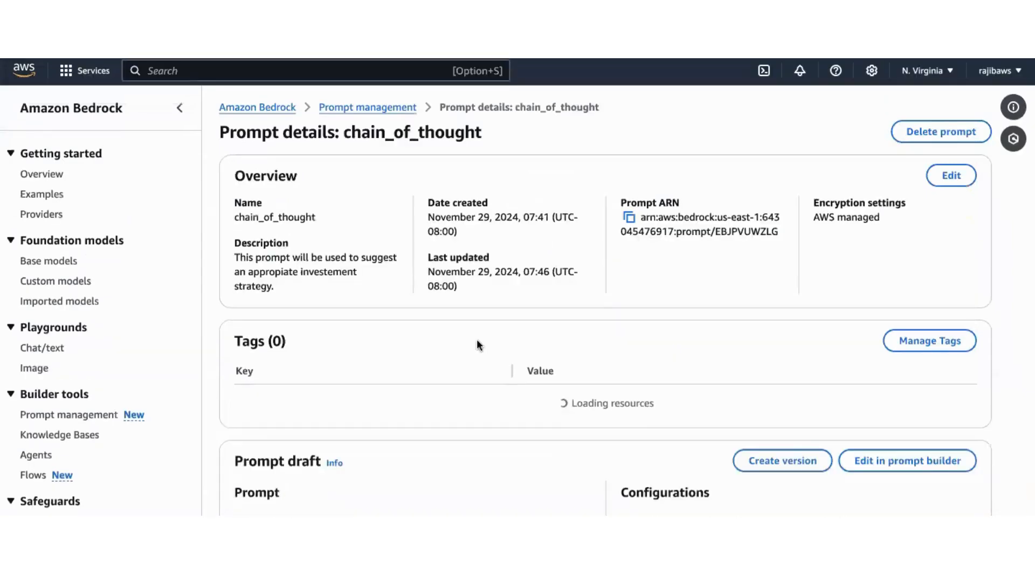
scroll(477, 339, down, 4)
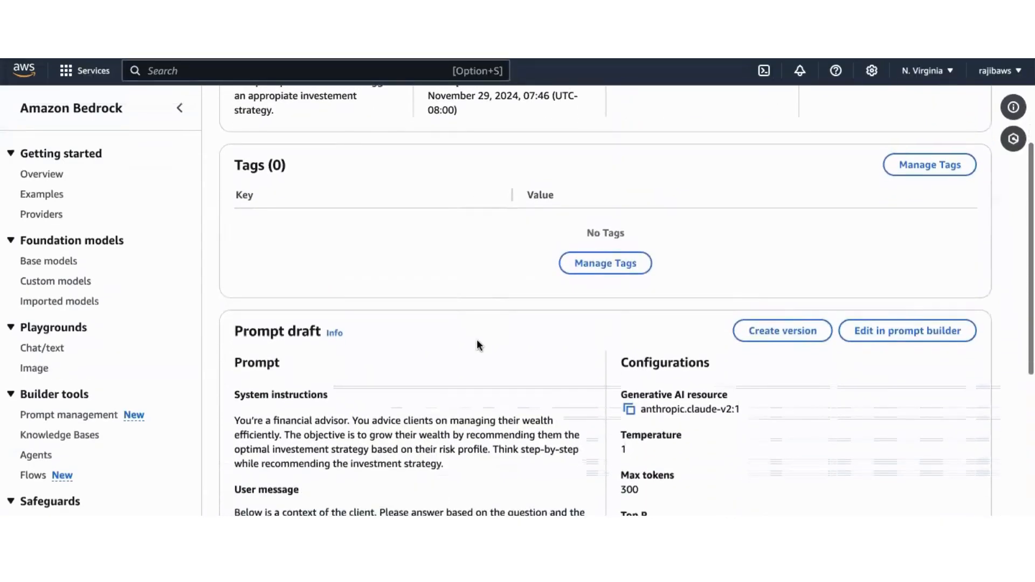
scroll(476, 339, down, 7)
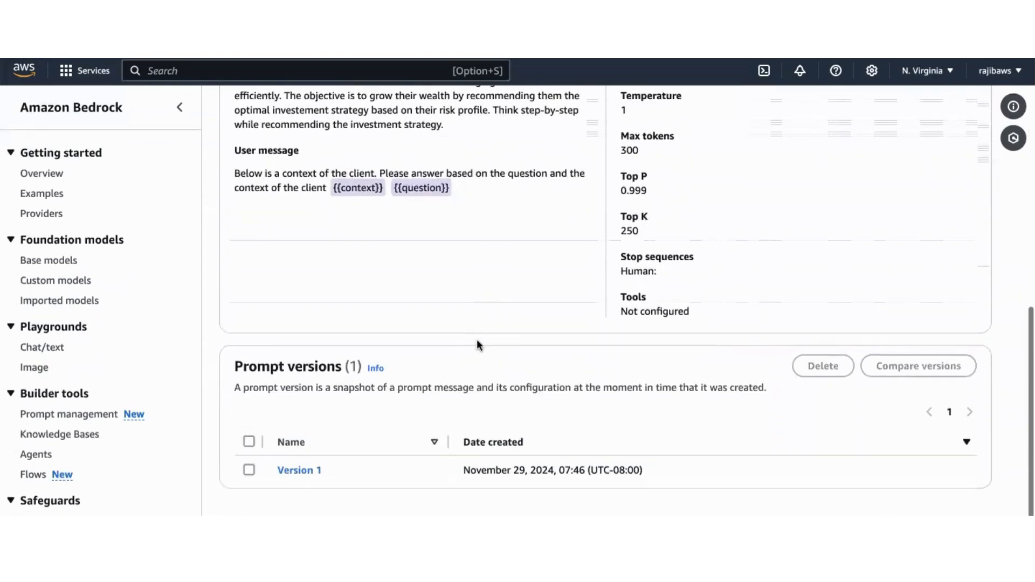
scroll(433, 399, up, 8)
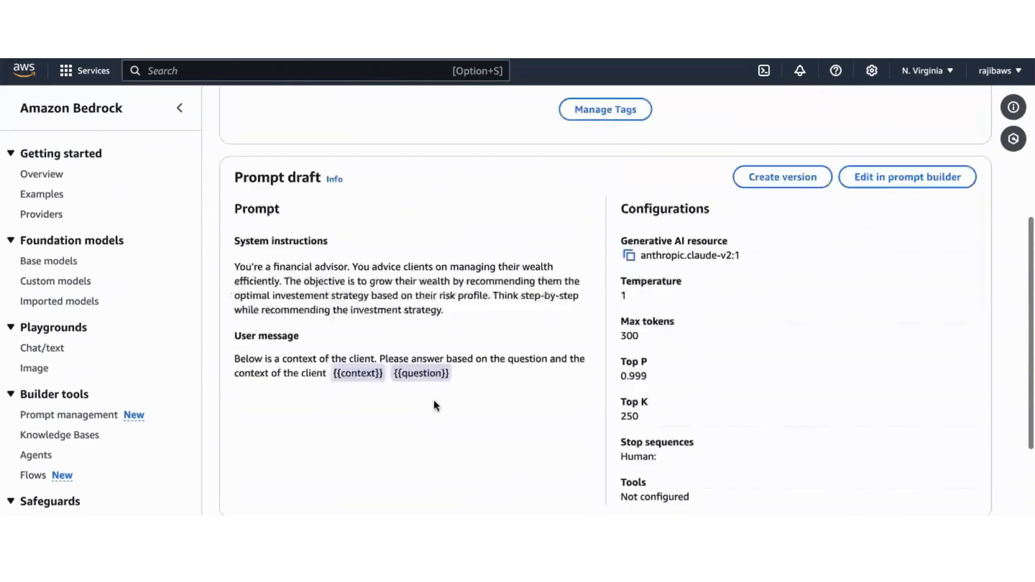
scroll(433, 400, down, 5)
scroll(434, 400, down, 2)
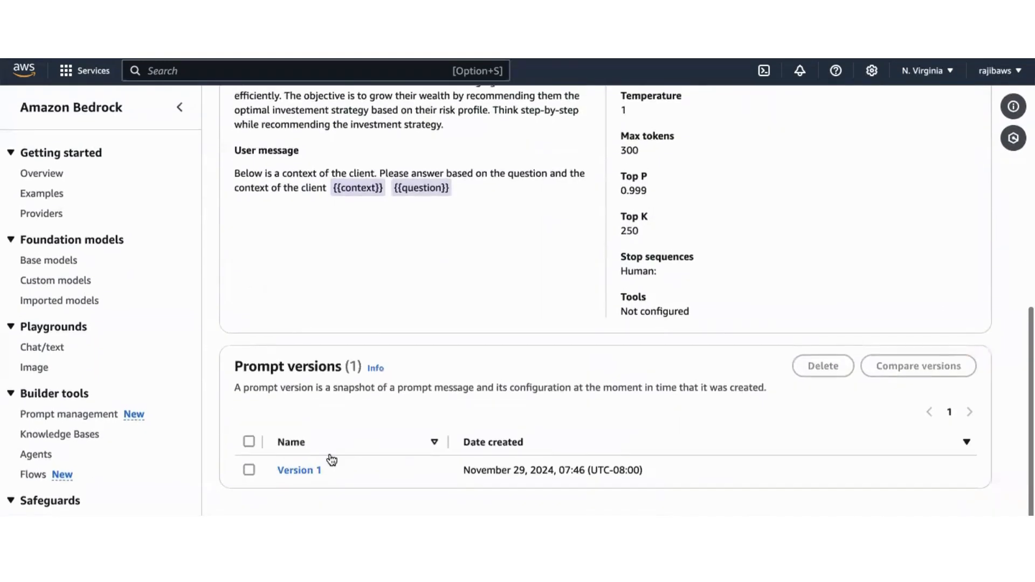
Step: Open Version 1 of the chain_of_thought prompt and review its overview, configurations and test variables
click(300, 471)
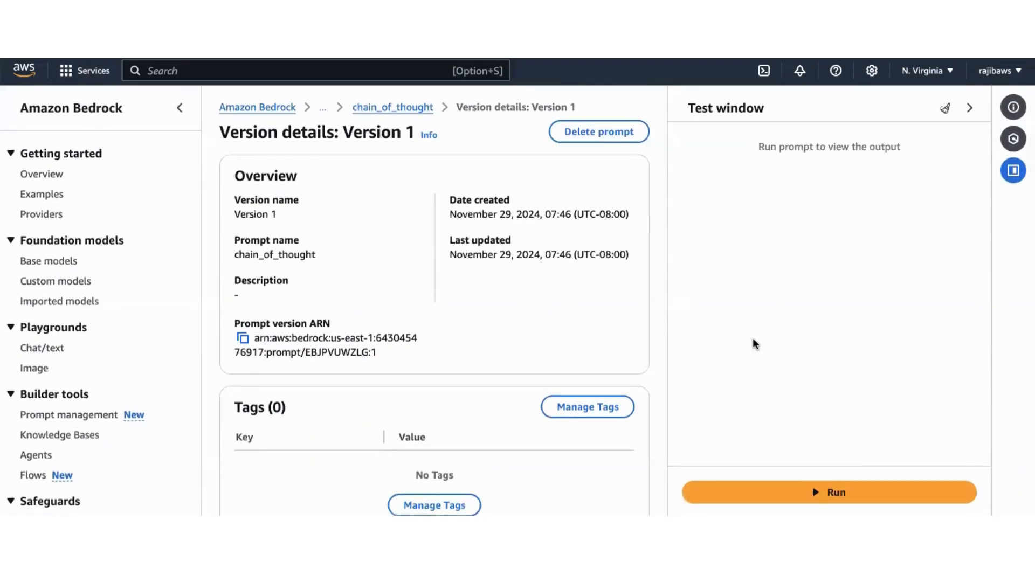
scroll(754, 344, down, 10)
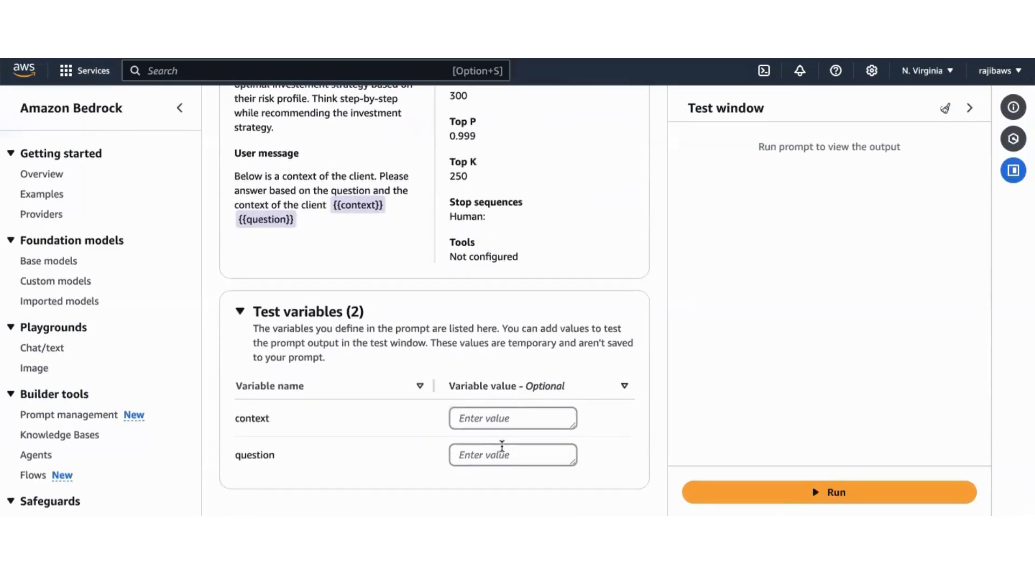
scroll(585, 278, up, 10)
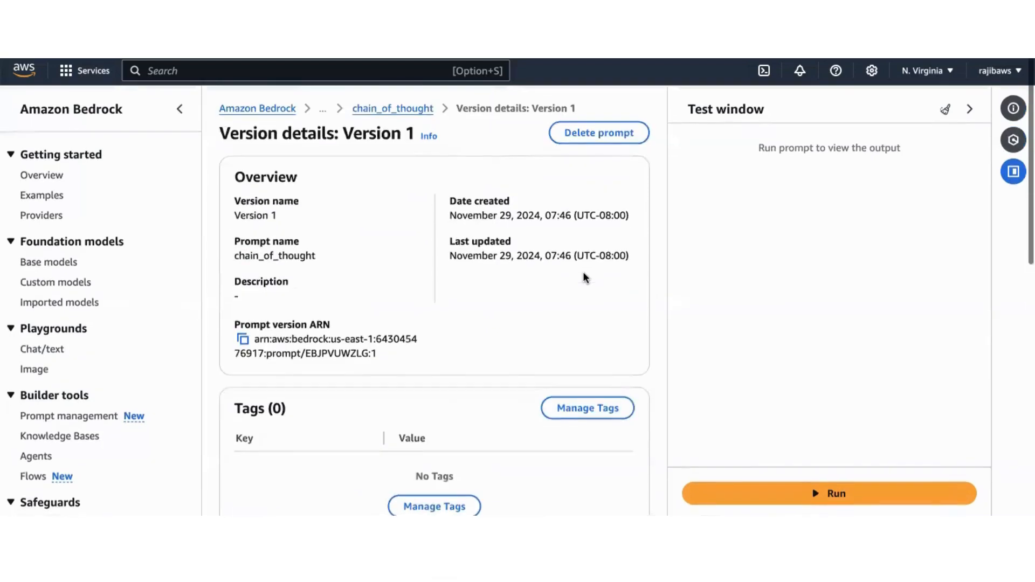